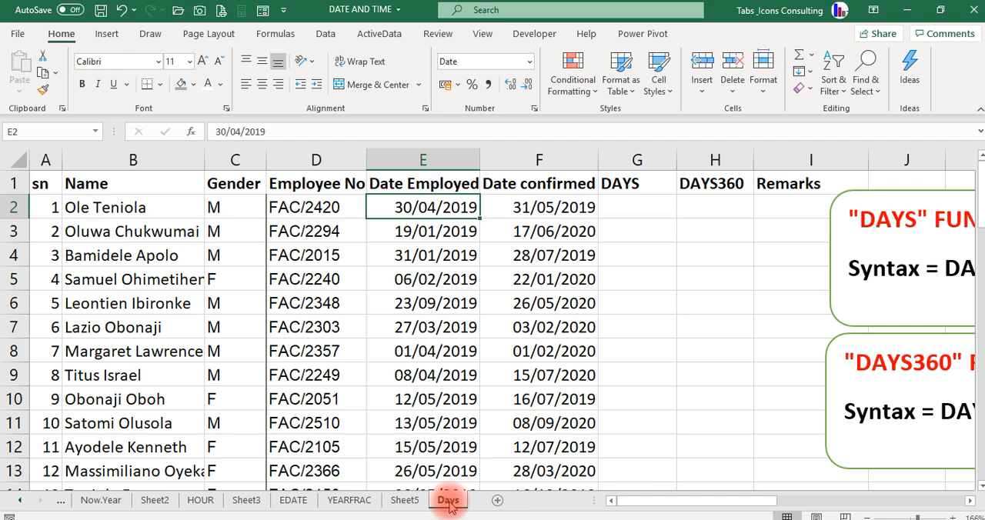
- Bring the DAYS function note over the table to read its syntax, and park it beside the Remarks column
click(841, 204)
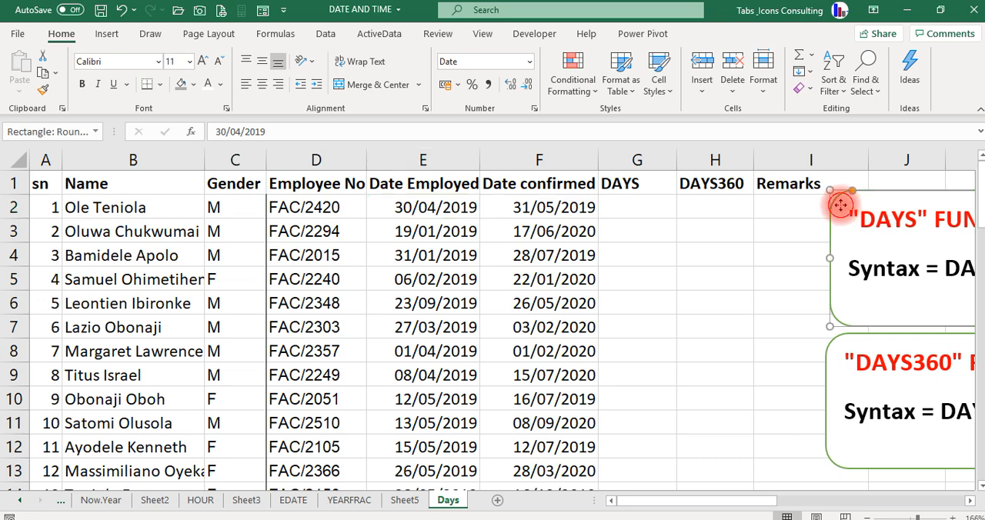
drag(841, 205, 500, 233)
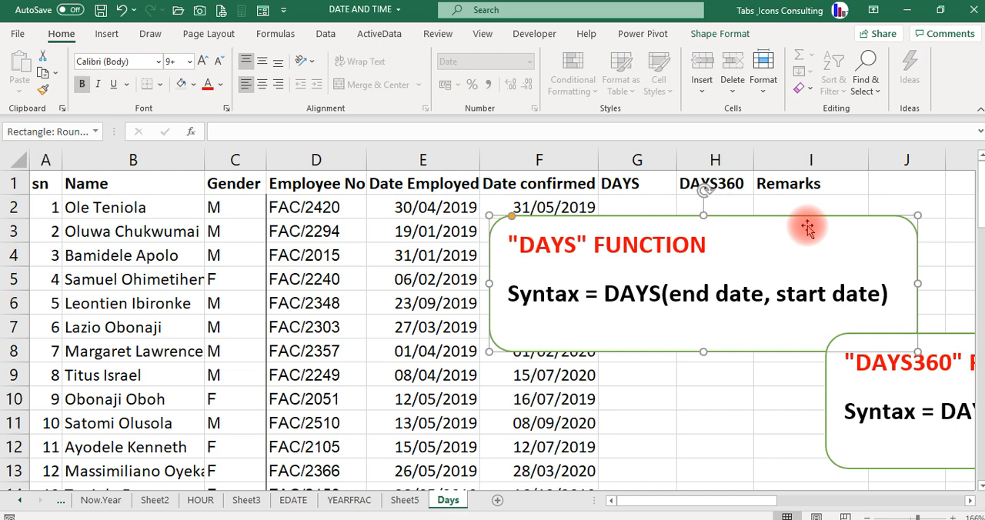
drag(808, 227, 979, 236)
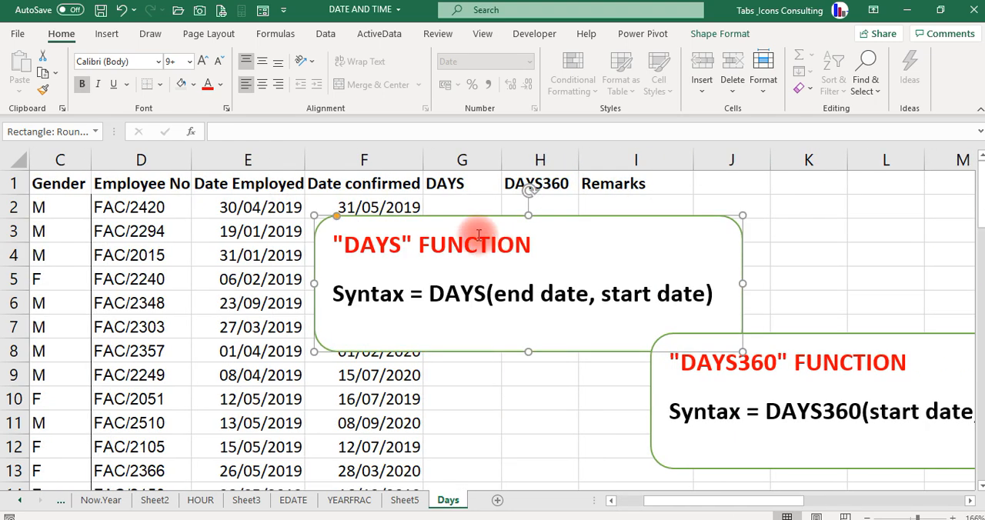
drag(427, 223, 775, 191)
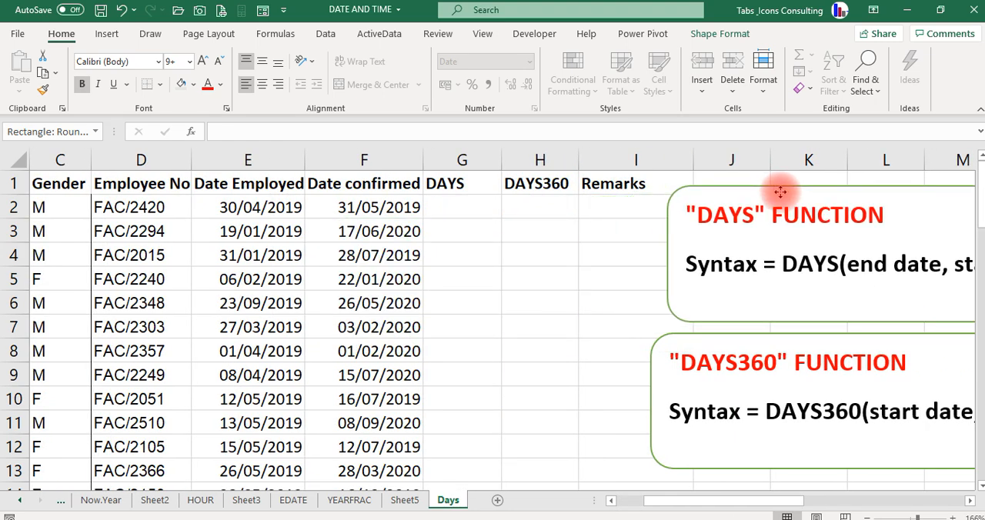
- Calculate the days between employment and confirmation for the first employee in G2 with =DAYS(F2,E2)
click(468, 202)
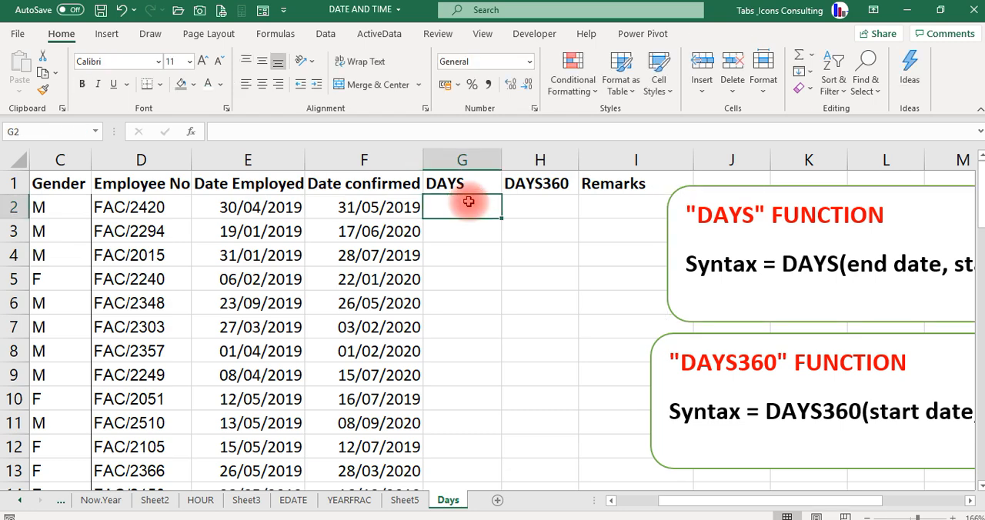
text(=days)
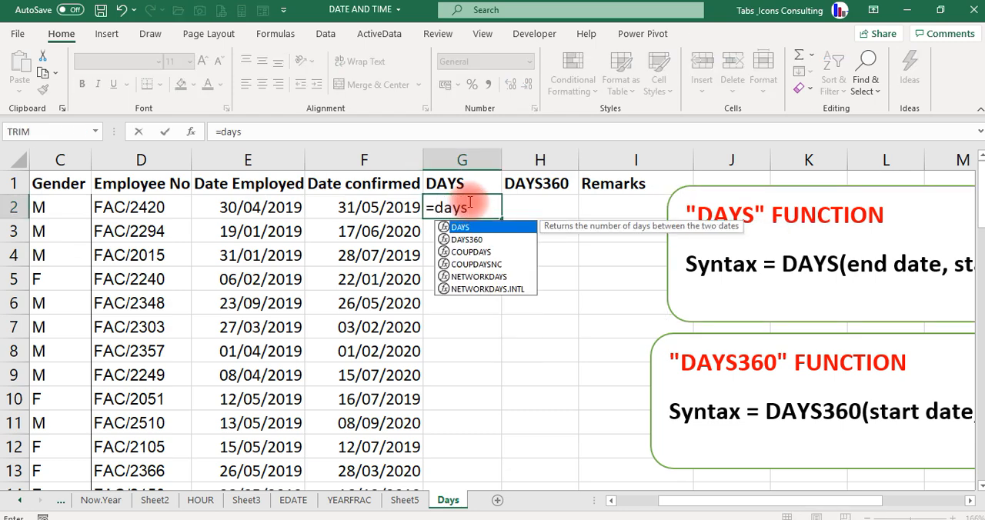
key(Tab)
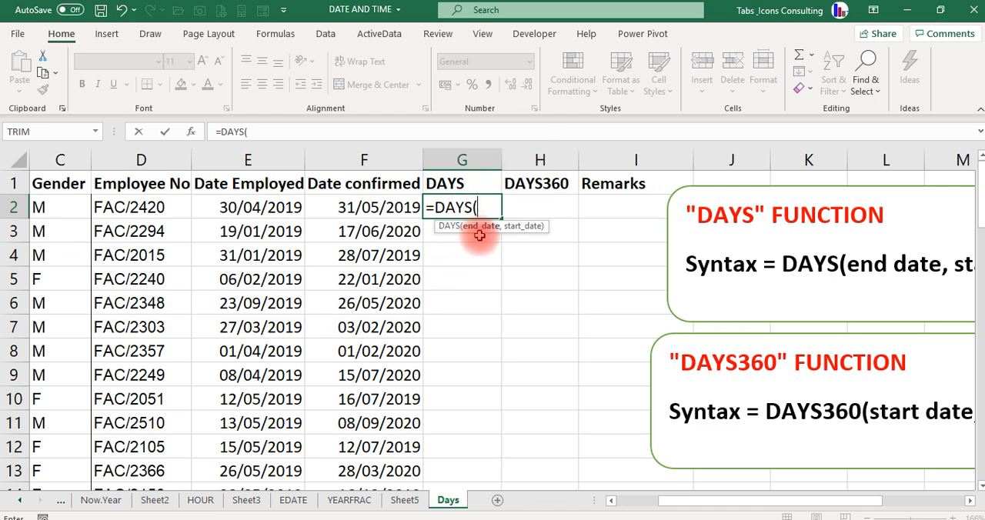
click(358, 206)
text(,)
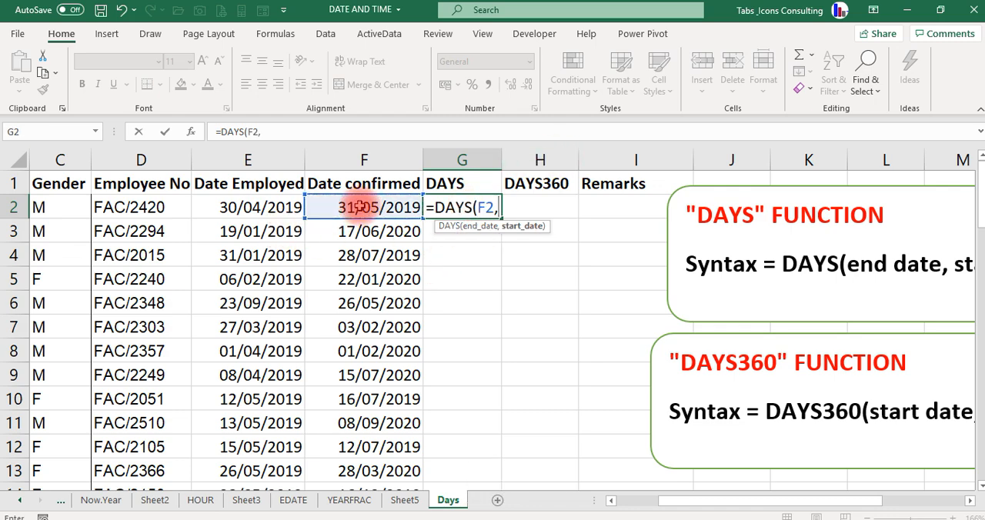
click(263, 208)
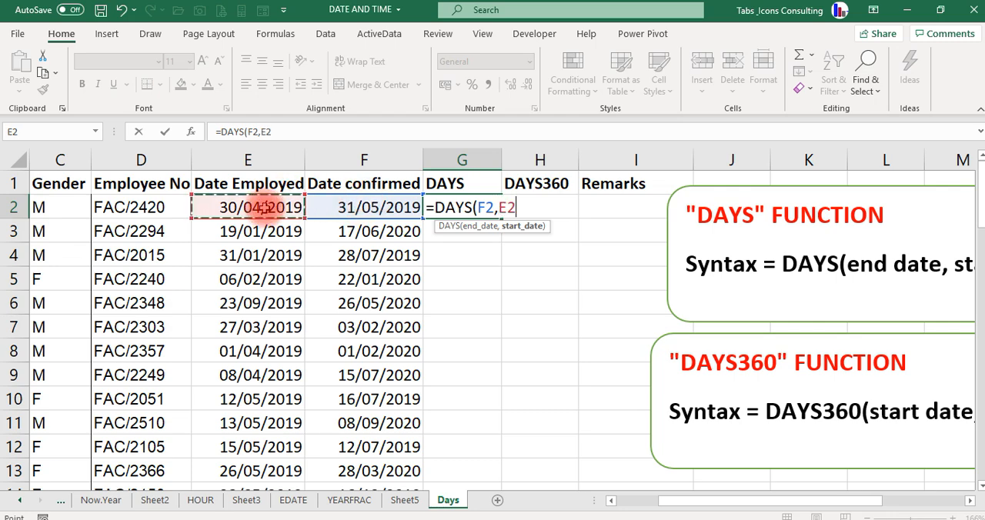
key(Return)
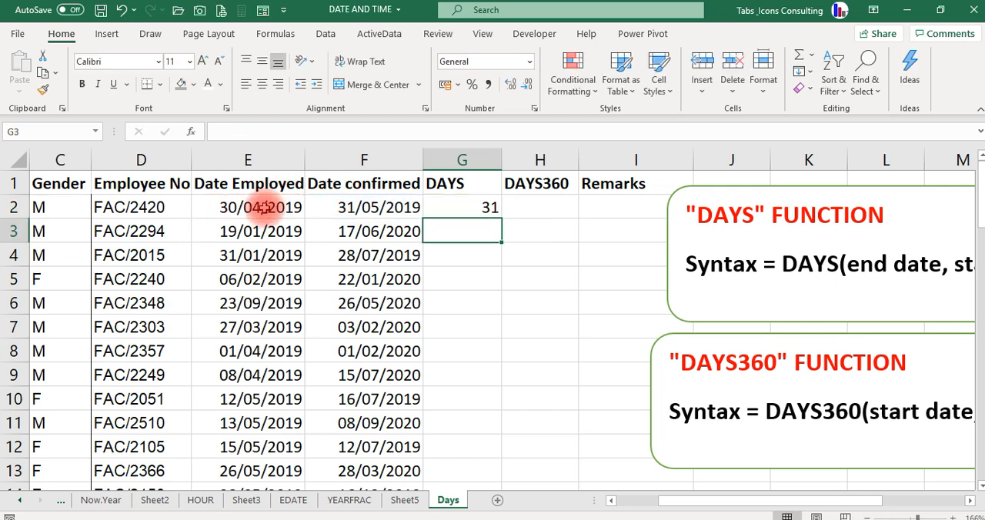
key(Up)
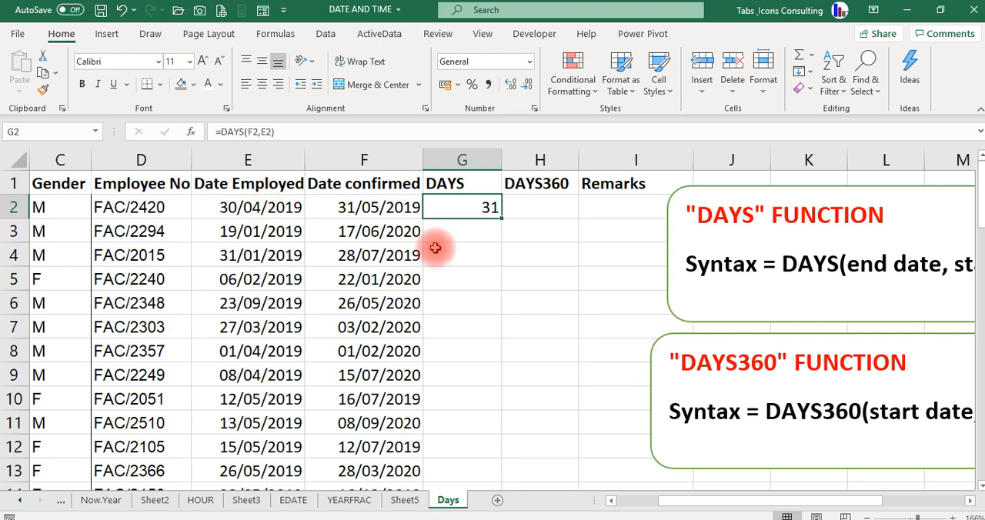
- Bring the DAYS360 function note over the table to read its syntax, and park it beyond the Remarks column
click(661, 345)
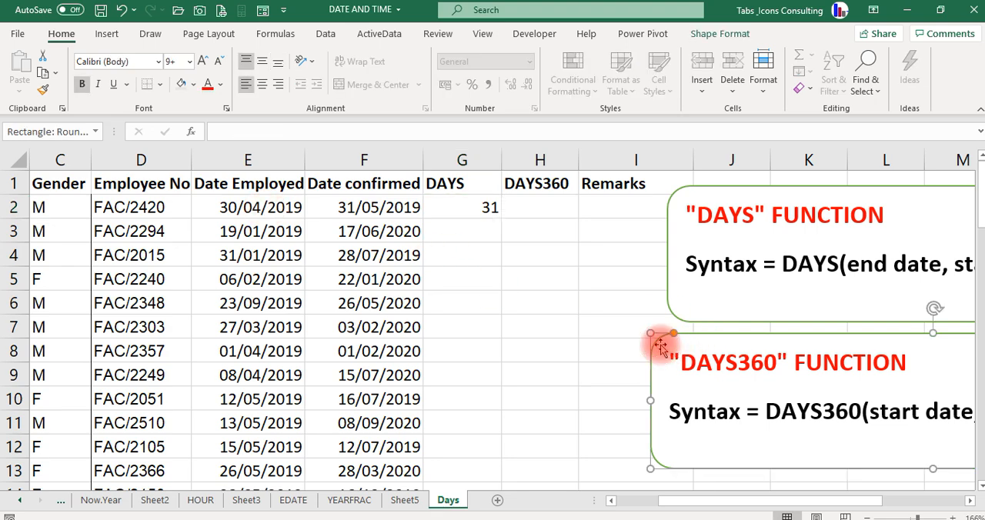
drag(655, 341, 300, 288)
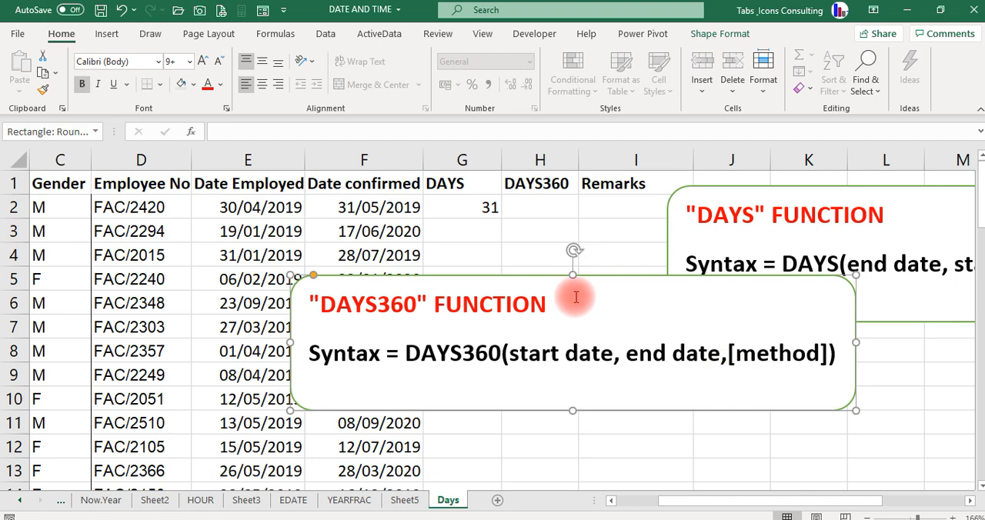
drag(387, 292, 289, 280)
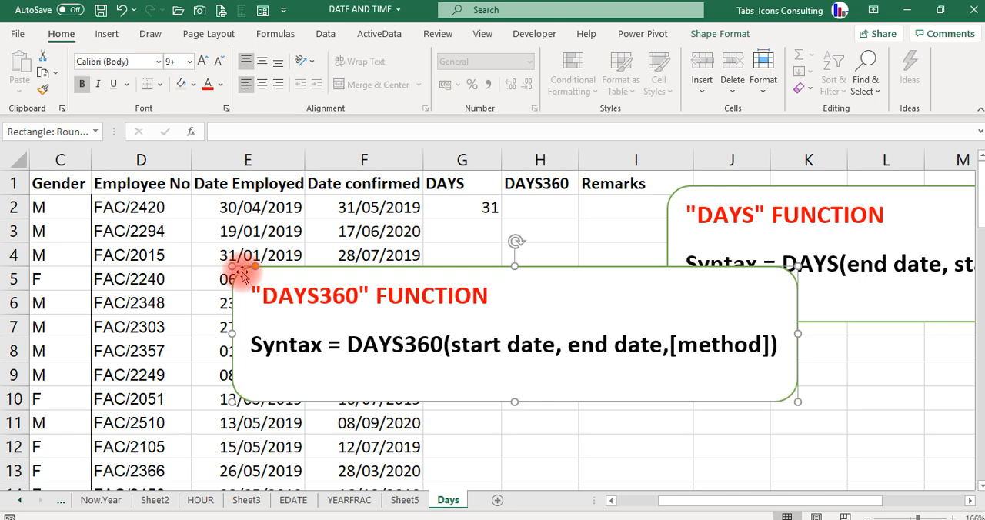
drag(241, 275, 719, 311)
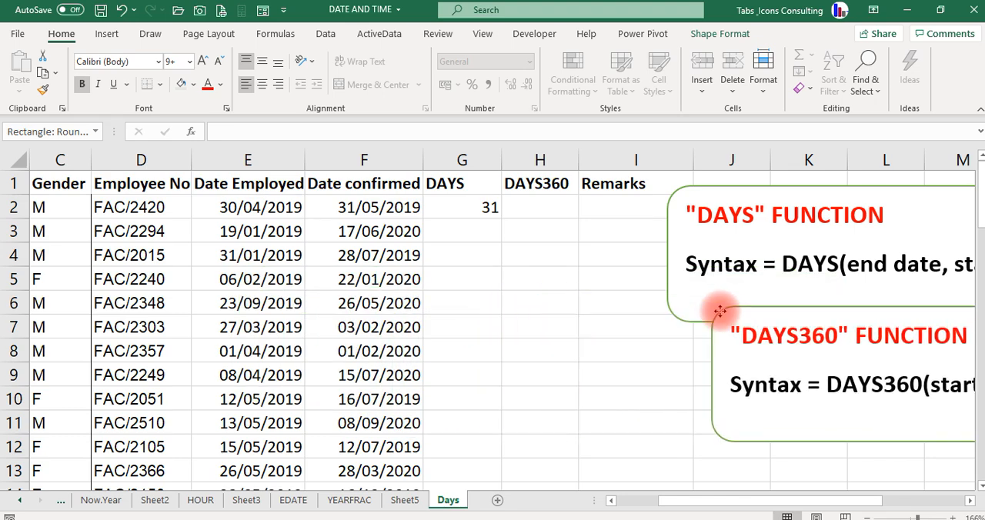
- Enter =DAYS360(E2,F2,FALSE) in H2 using the U.S. (NASD) method, and compare it with the DAYS result in G2
click(530, 208)
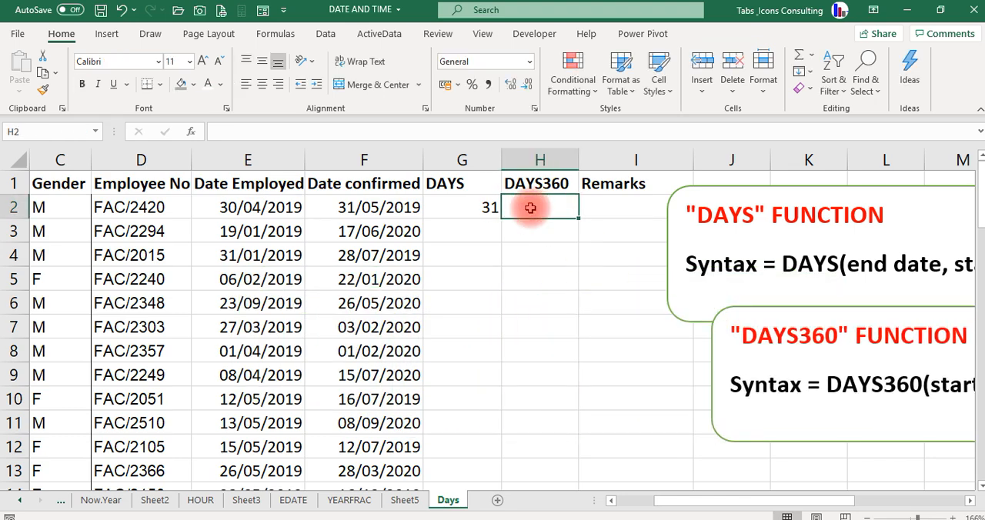
text(=da)
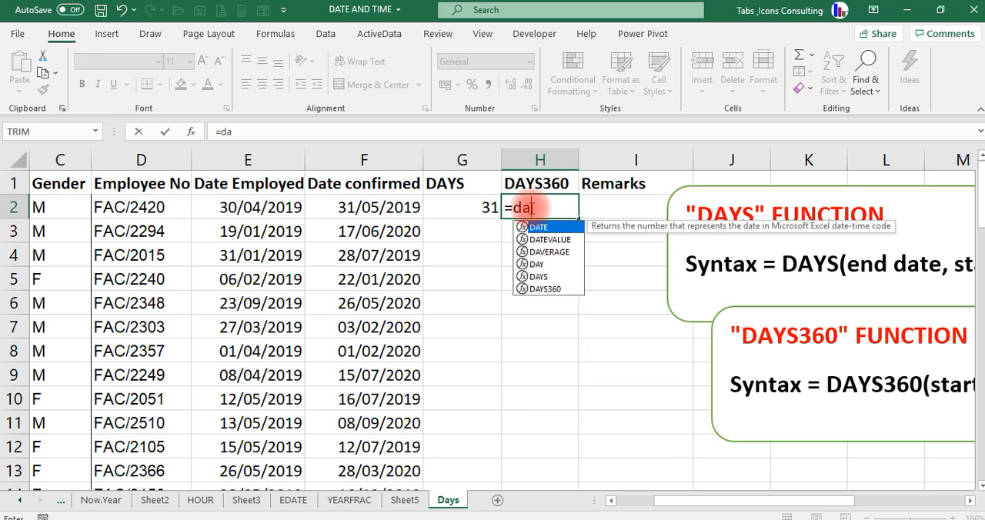
text(ys)
key(Down)
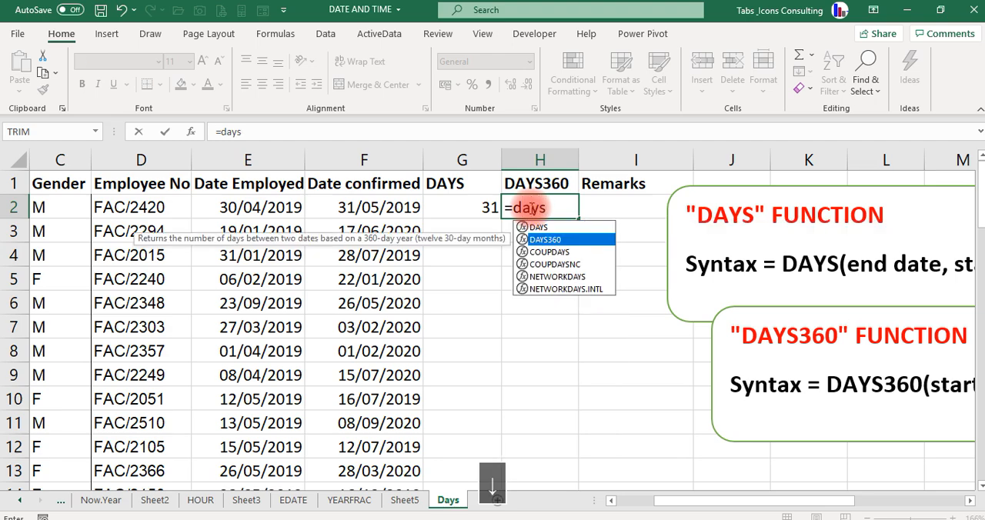
key(Tab)
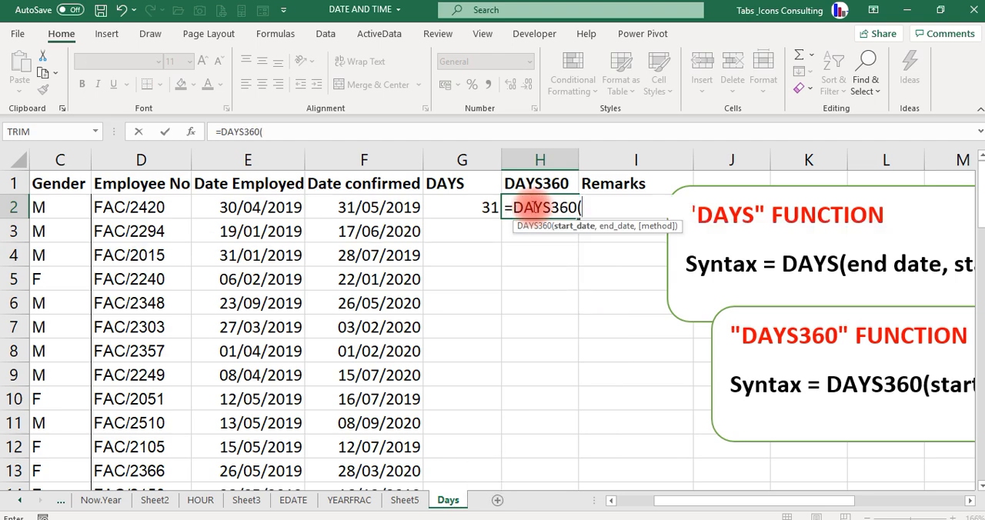
click(259, 209)
text(,)
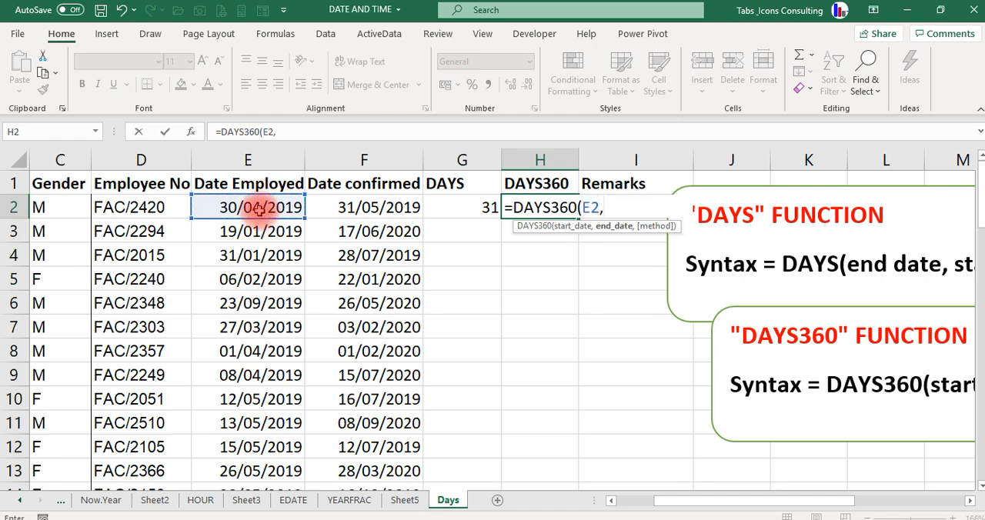
click(338, 210)
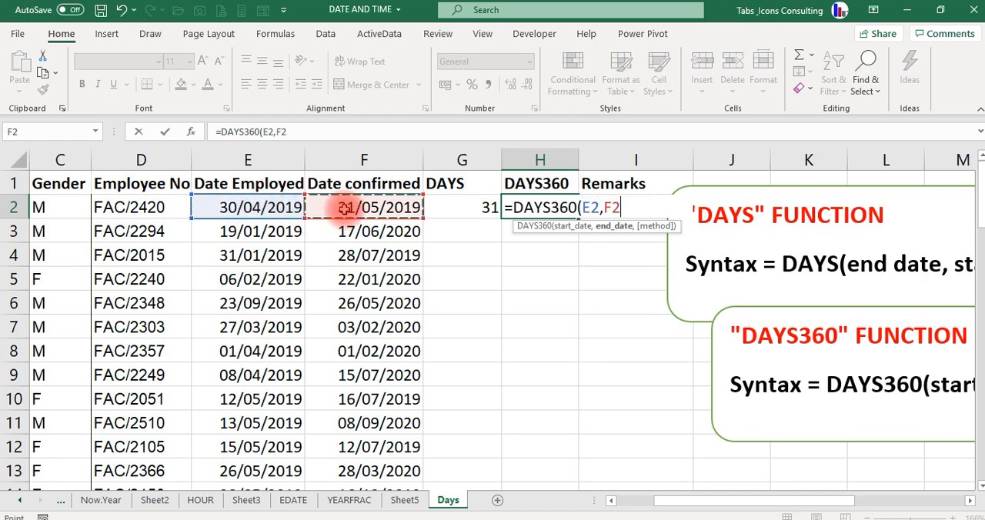
text(,)
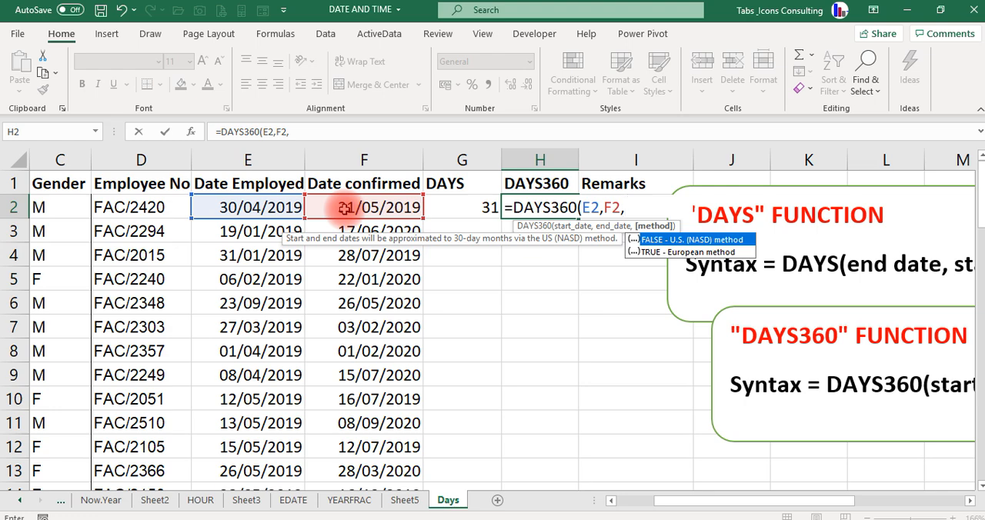
key(Tab)
key(Return)
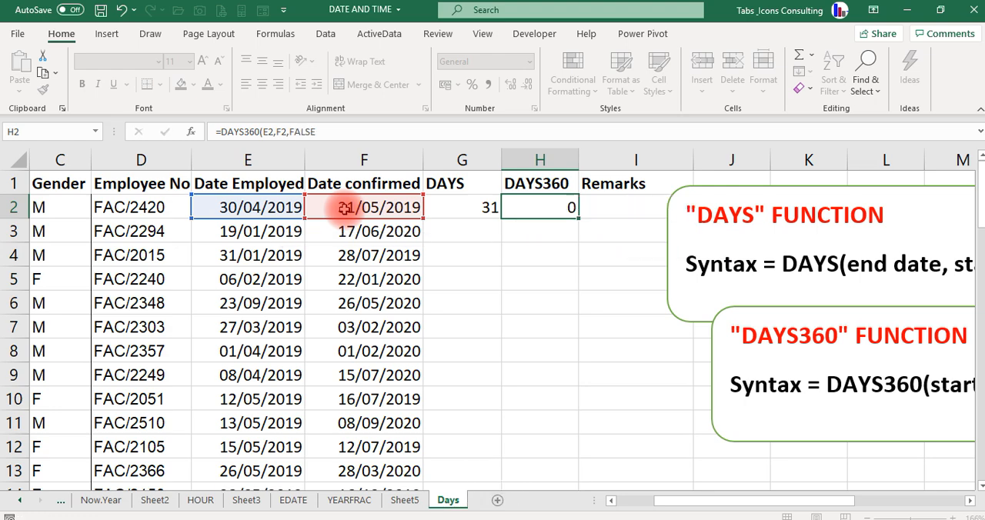
key(Up)
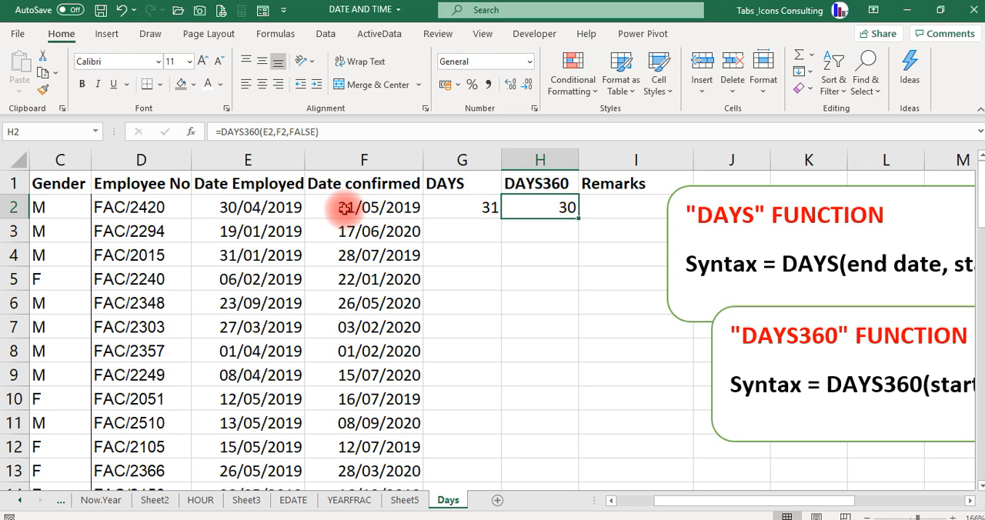
click(481, 210)
click(564, 207)
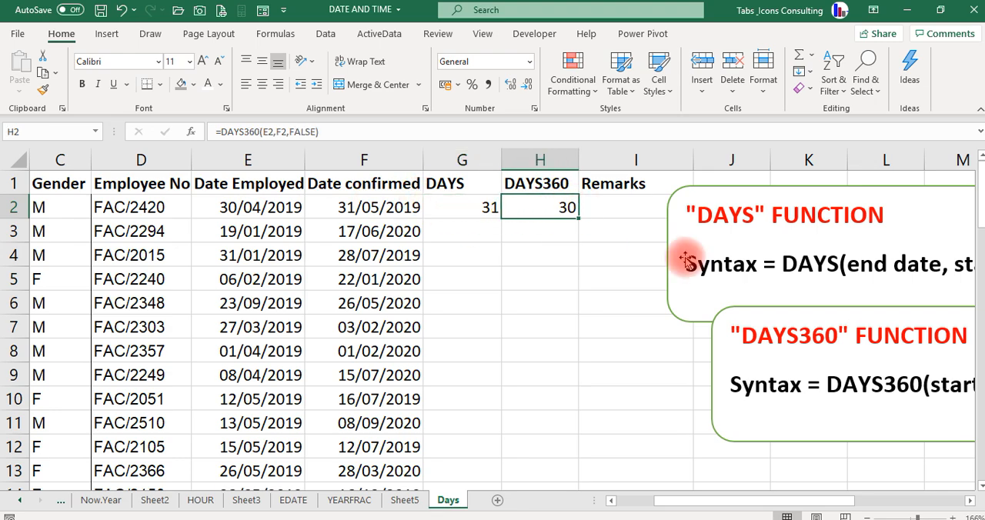
- Move the DAYS360 function note away from the Illustration box so that it ends around column N
click(633, 318)
key(Right)
key(Right)
key(Right)
key(Right)
key(Right)
key(Right)
key(Right)
key(Right)
key(Right)
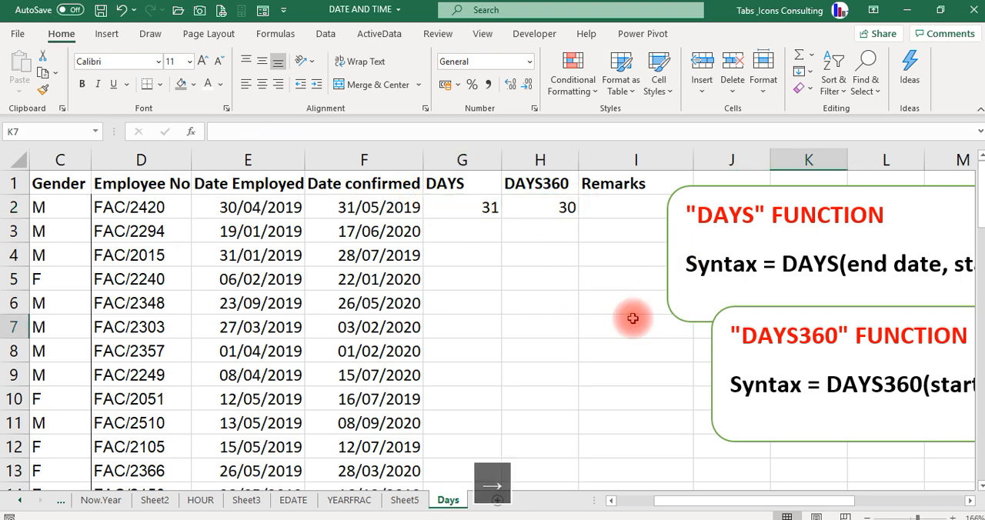
key(Right)
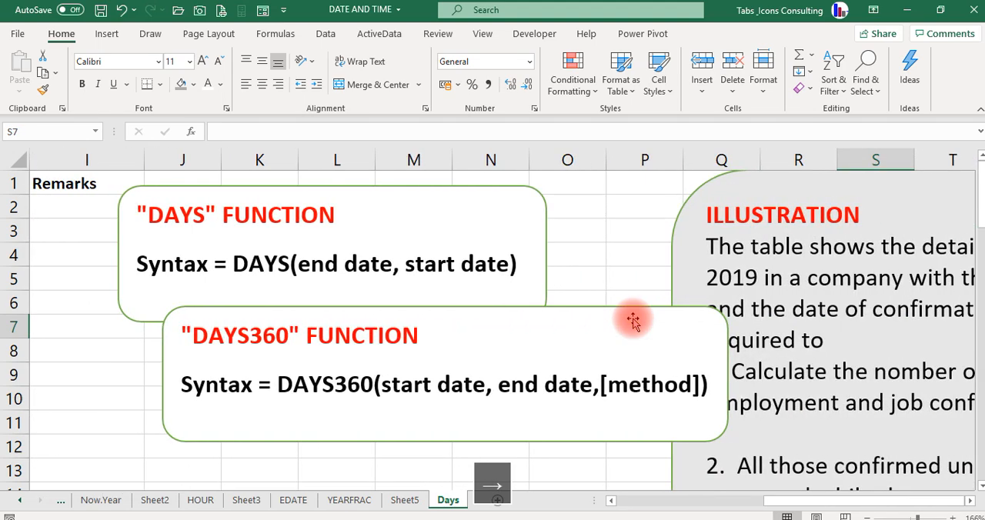
drag(629, 319, 462, 292)
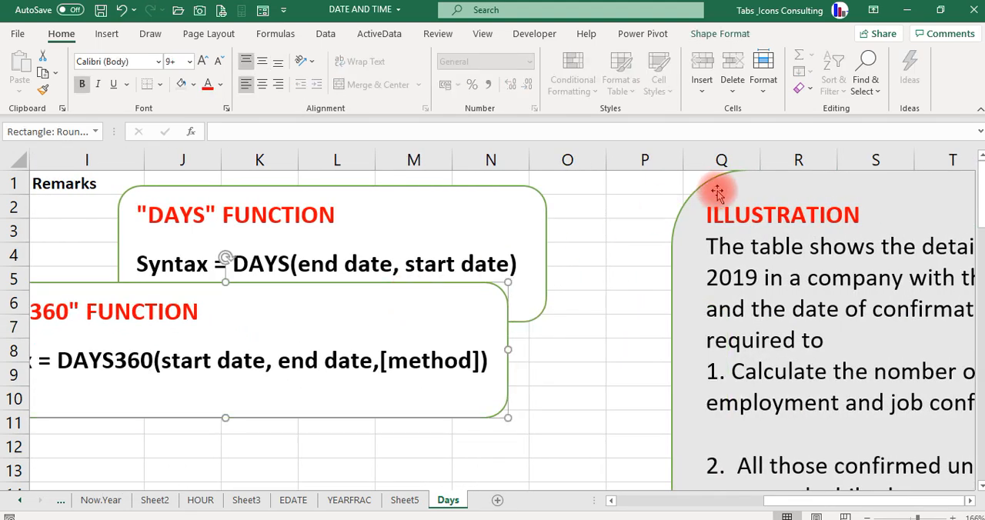
- Shift the DAYS function note toward the Remarks column and place the Illustration box from column O onward, clear of both notes
drag(717, 193, 416, 204)
double_click(266, 214)
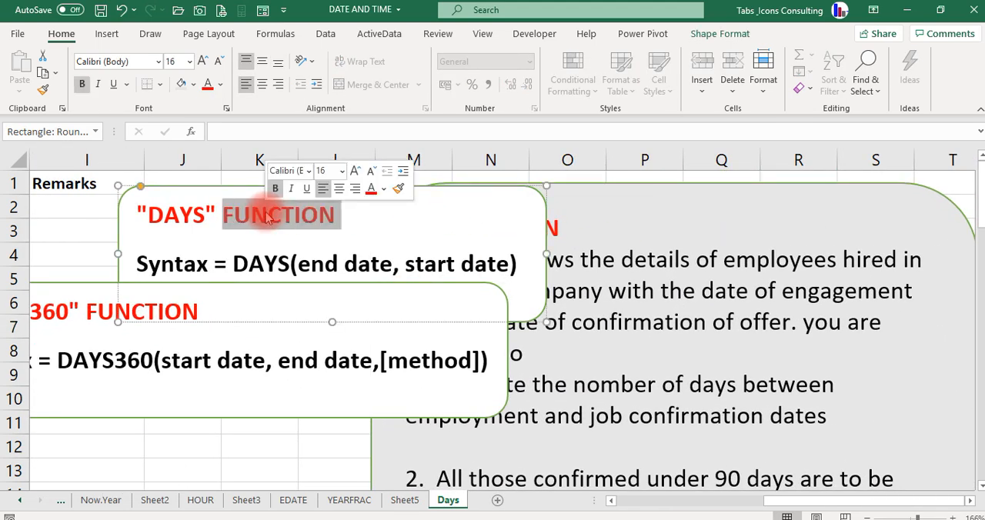
click(132, 215)
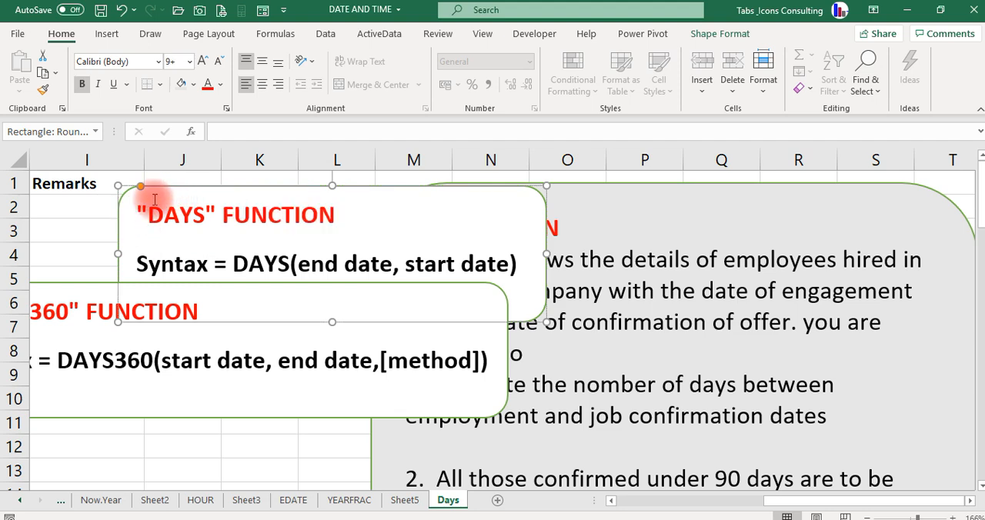
drag(121, 191, 69, 198)
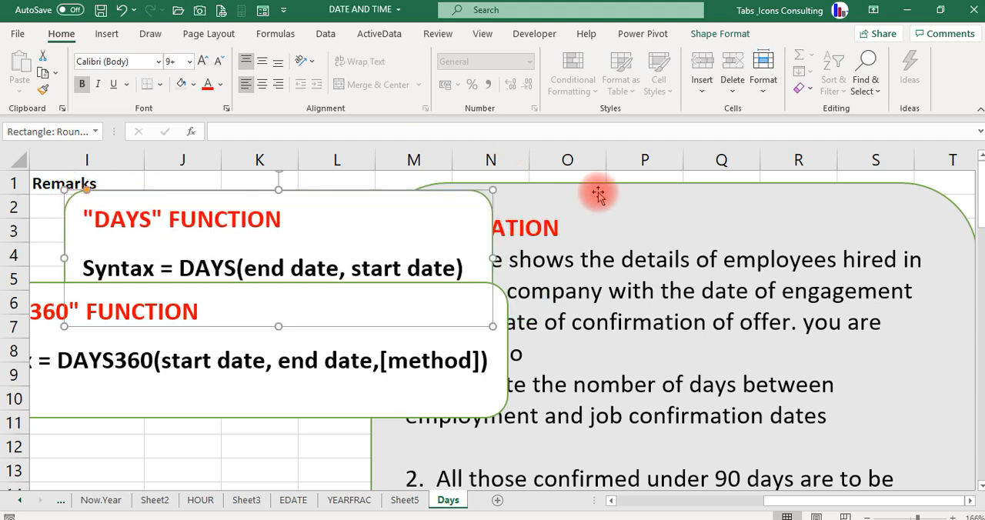
drag(589, 182, 762, 174)
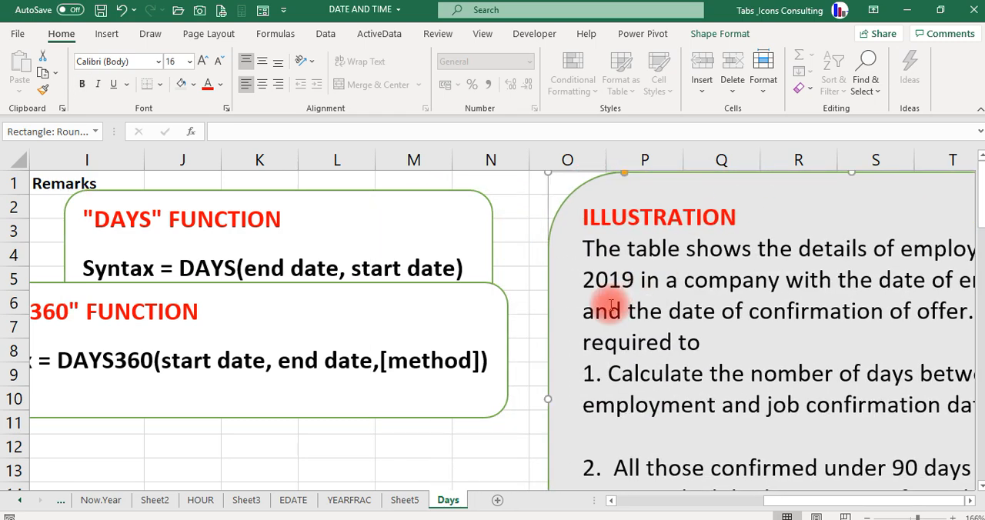
- Correct the misspelled "nomber" to "number" in the first task of the Illustration box
click(498, 428)
key(Right)
key(Right)
key(Right)
key(Right)
key(Right)
key(Right)
key(Right)
key(Right)
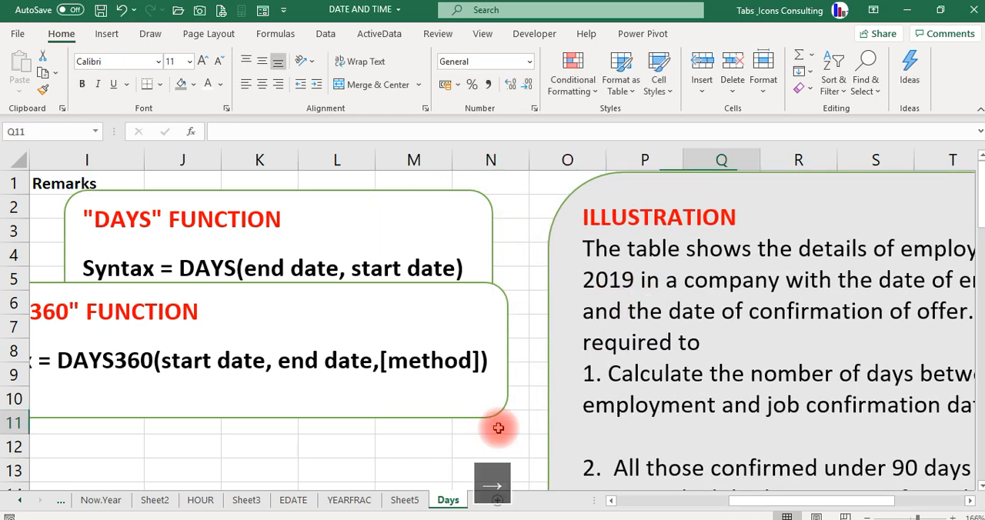
key(Right)
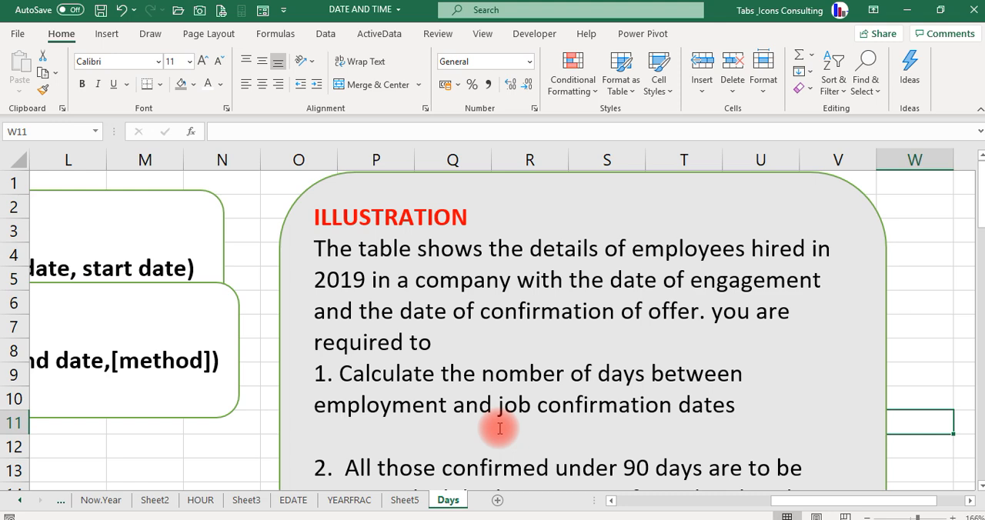
click(509, 375)
key(BackSpace)
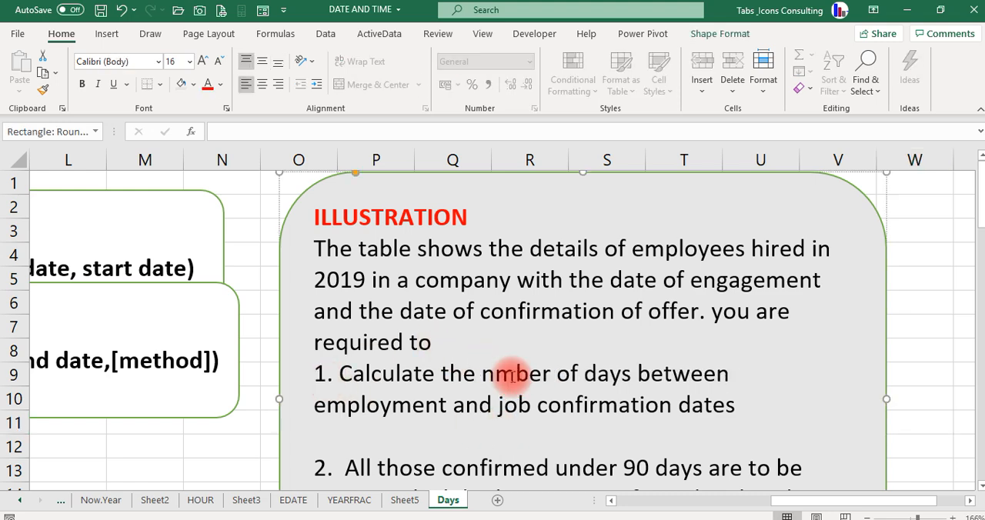
text(u)
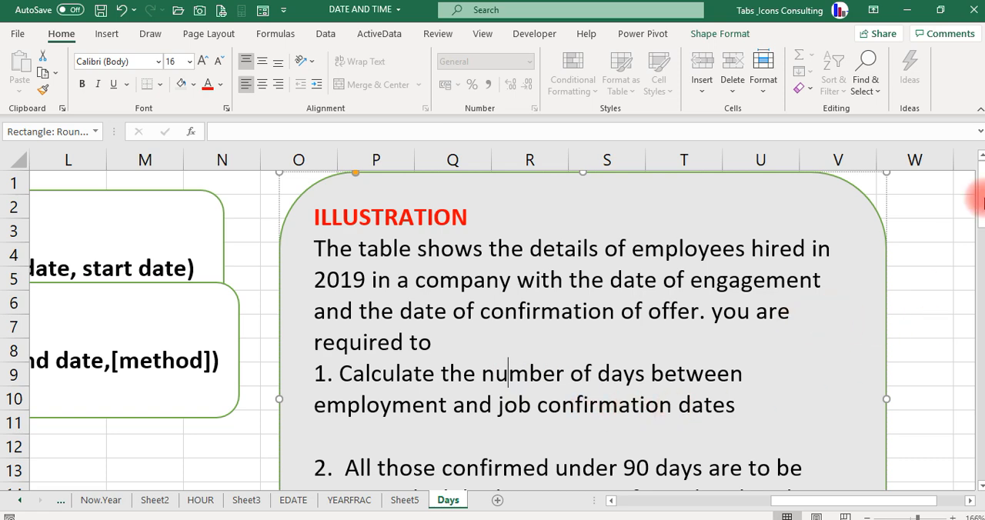
click(930, 227)
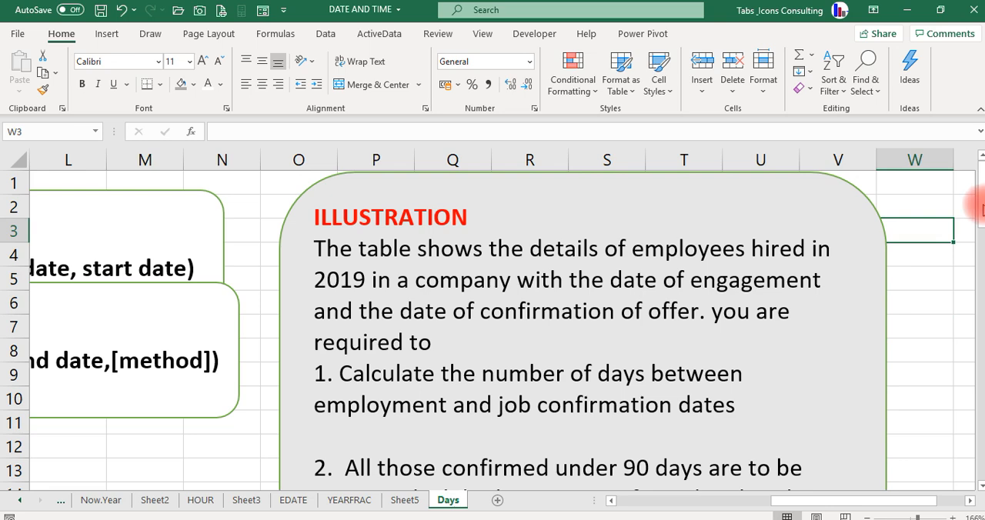
- Read the Illustration box's second task on promotion and the watch list, and return to the employee table
drag(979, 201, 979, 238)
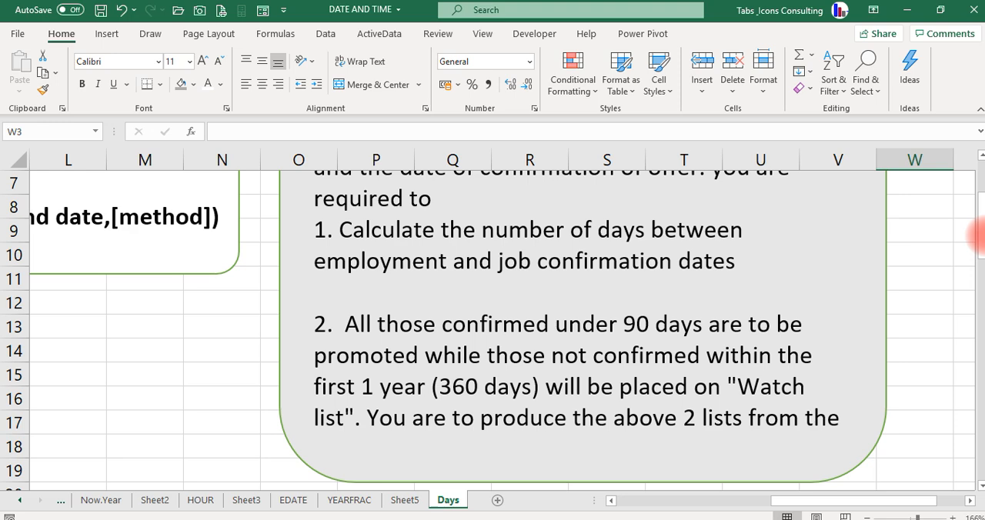
key(Left)
key(Left)
key(Left)
key(Left)
key(Left)
key(Left)
key(Left)
key(Left)
key(Left)
key(Left)
key(Left)
key(Left)
key(Left)
key(Left)
key(Left)
key(Left)
key(Left)
key(Left)
key(Left)
key(Left)
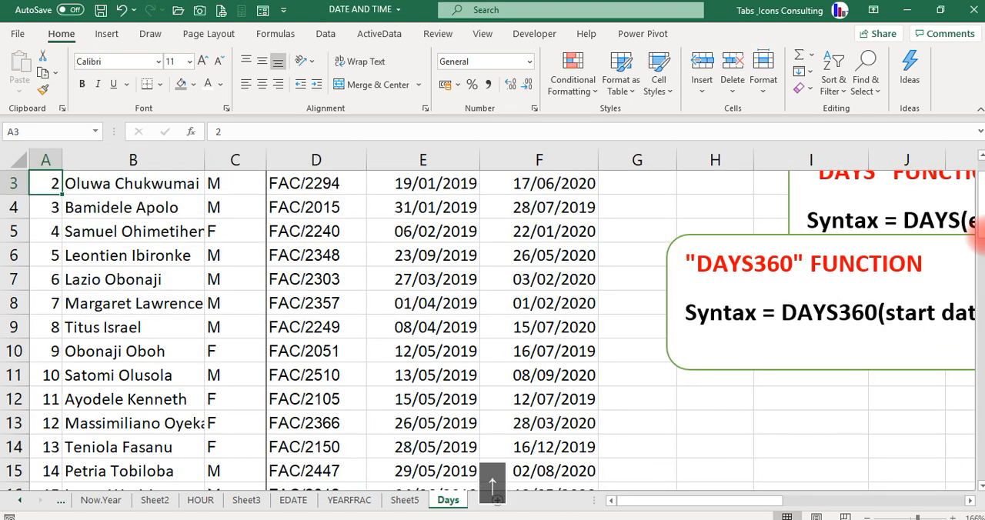
scroll(492, 308, up, 2)
key(Down)
key(Right)
key(Right)
key(Right)
key(Right)
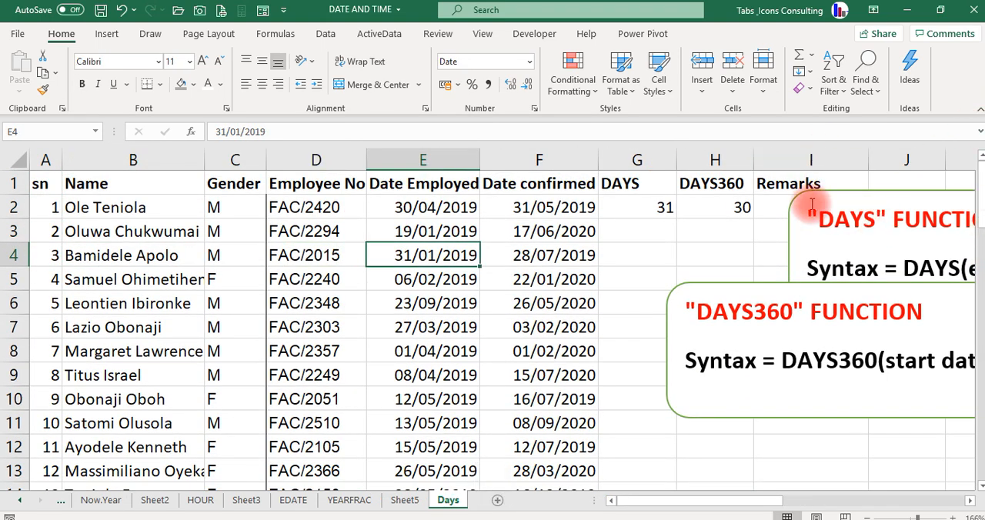
- Delete the DAYS and DAYS360 function notes covering the table's calculation columns
drag(796, 212, 20, 281)
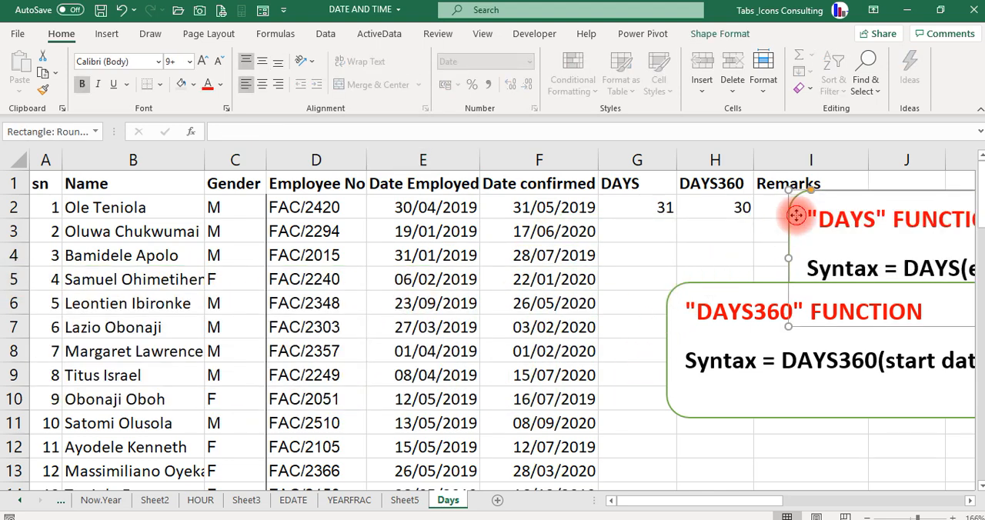
key(Delete)
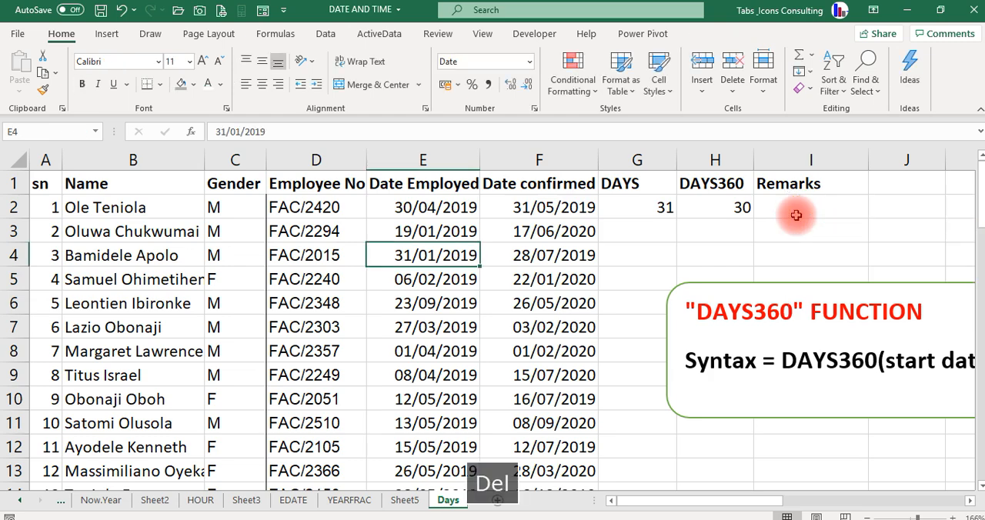
click(692, 291)
key(Delete)
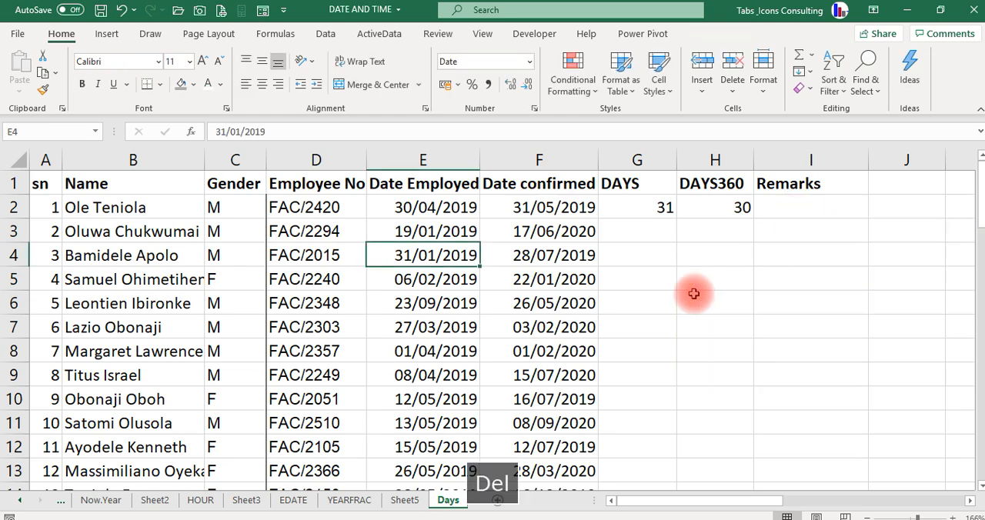
- Fill the DAYS formula from G2 and the DAYS360 formula from H2 down their columns for all employees
key(Up)
key(Up)
key(Right)
key(Right)
key(Right)
key(Right)
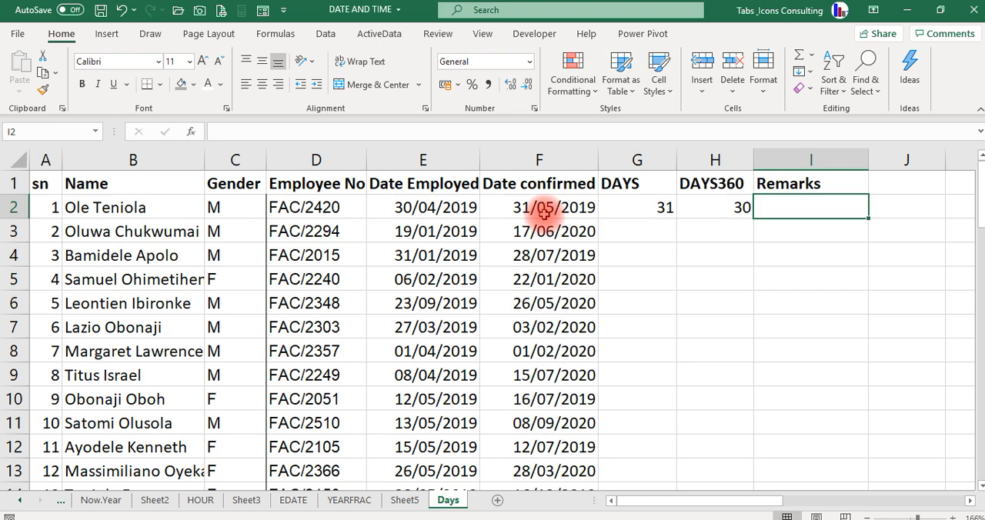
click(662, 205)
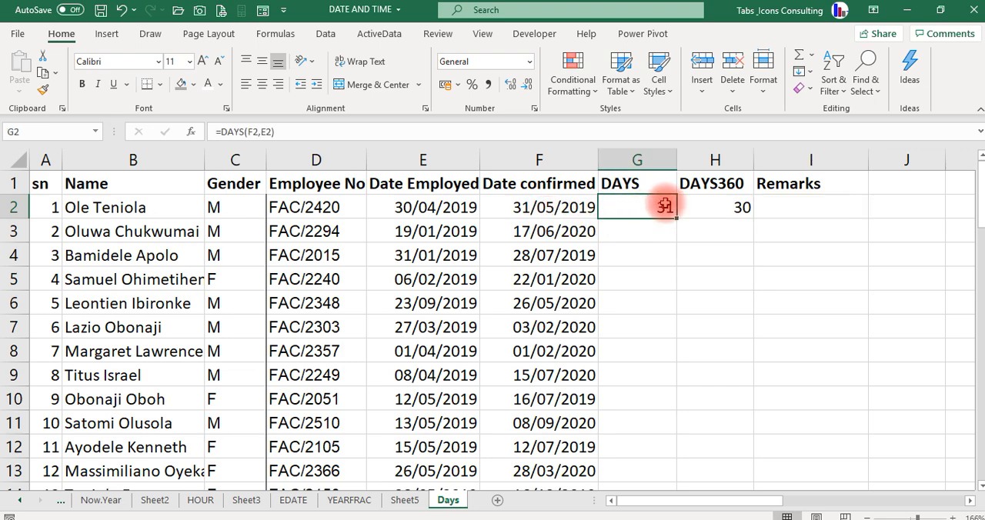
double_click(677, 219)
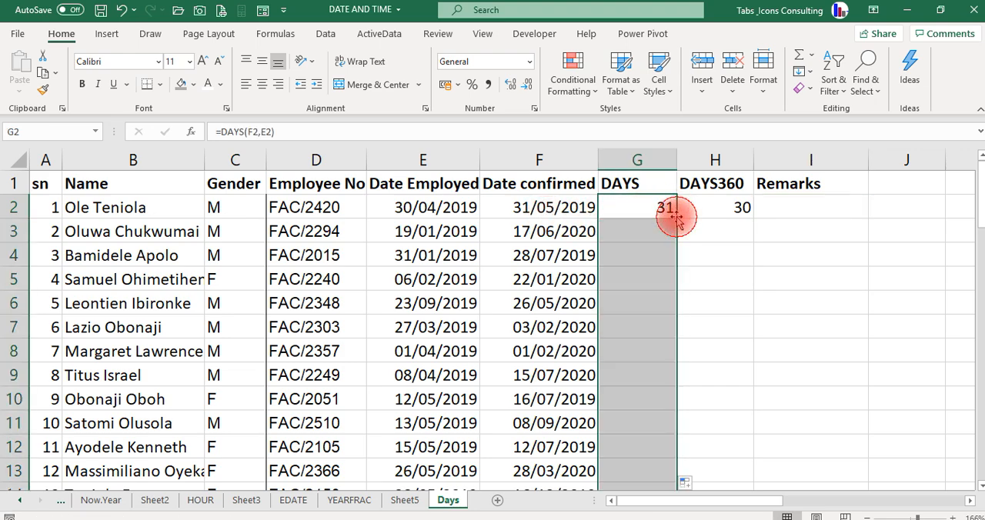
click(717, 211)
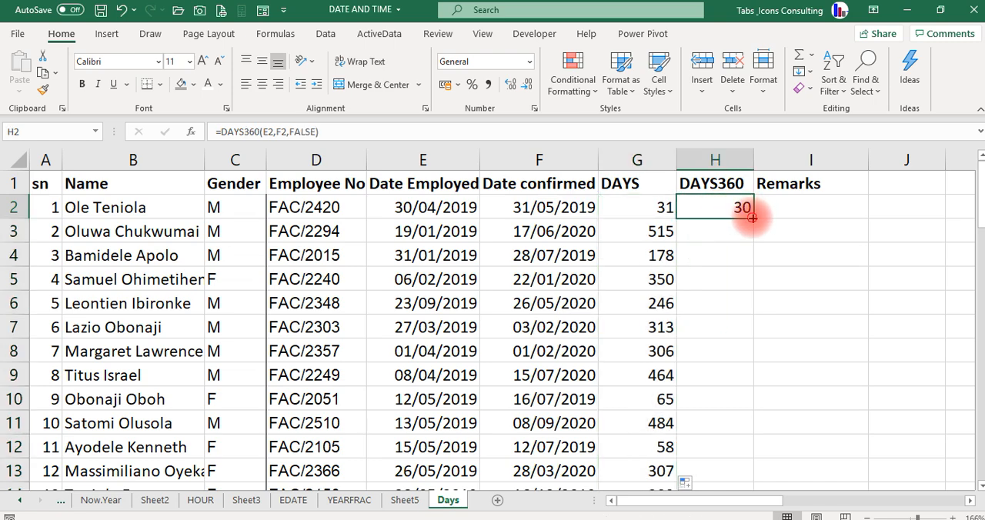
double_click(752, 218)
- Compare the DAYS and DAYS360 results row by row down columns G and H
click(638, 256)
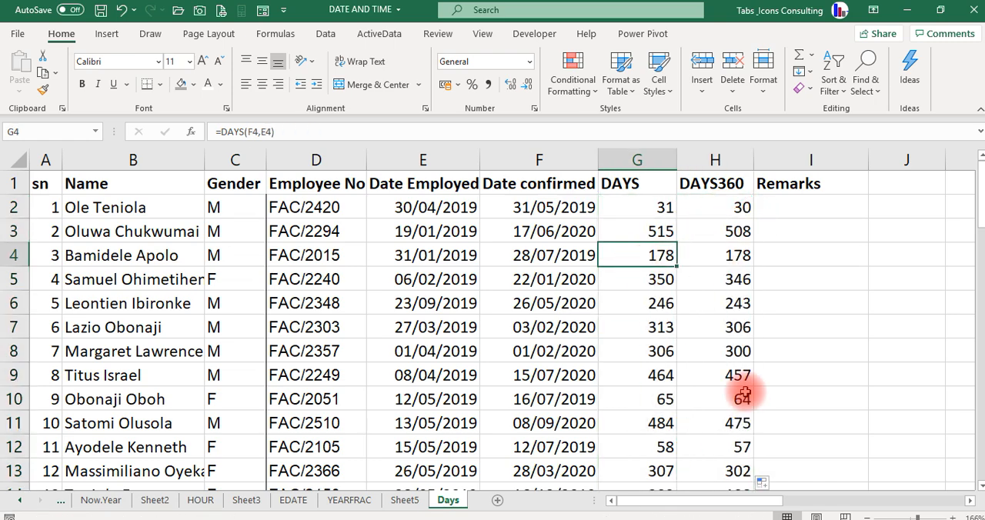
key(Up)
key(Up)
key(Up)
key(Down)
key(Down)
key(Down)
key(Right)
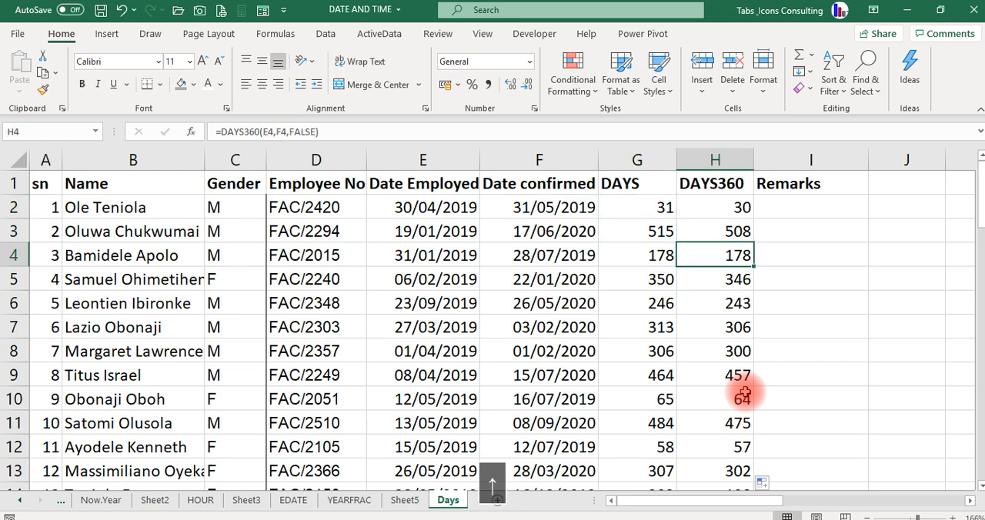
key(Up)
key(Up)
key(Left)
key(Up)
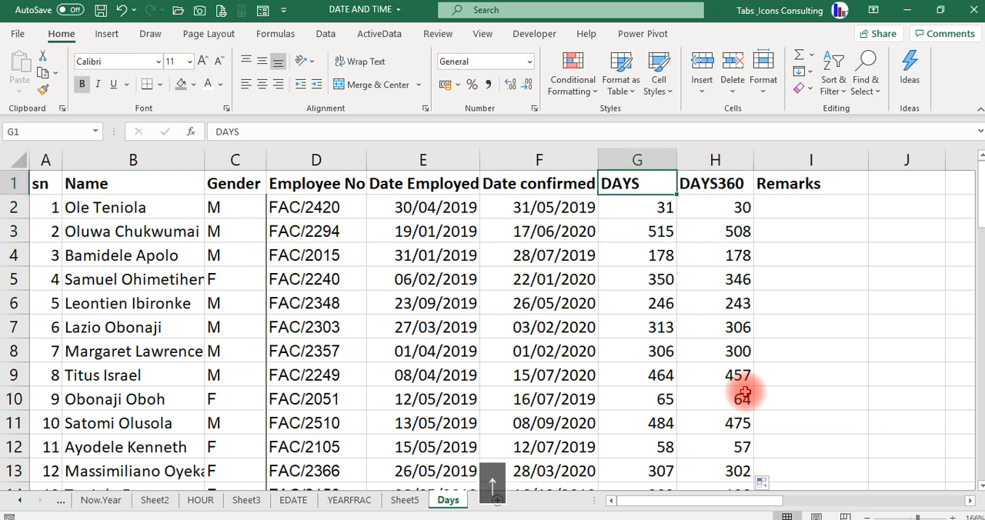
key(Right)
key(Down)
key(Down)
key(Down)
key(Left)
key(Right)
key(Down)
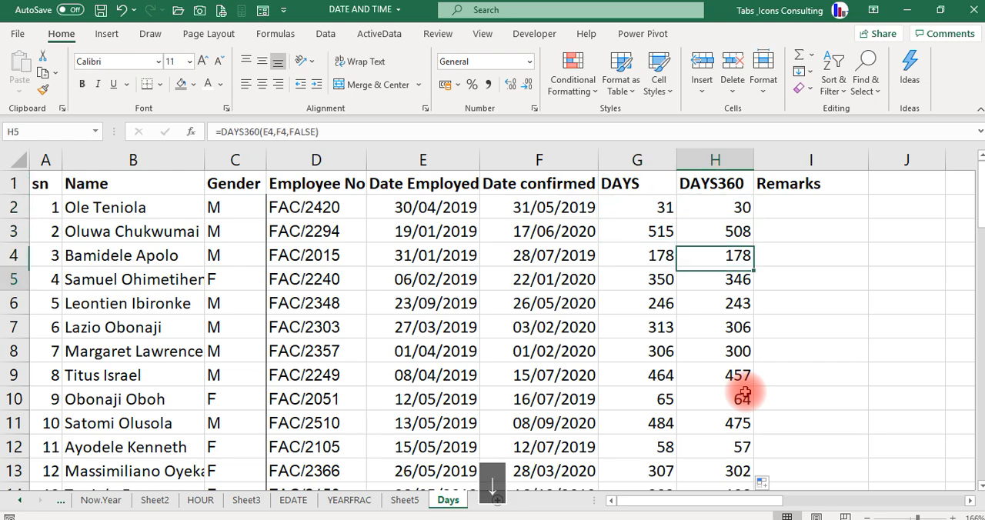
key(Down)
key(Down)
key(Down)
key(Down)
key(Down)
key(Down)
key(Down)
key(Down)
key(Down)
key(Down)
key(Down)
key(Down)
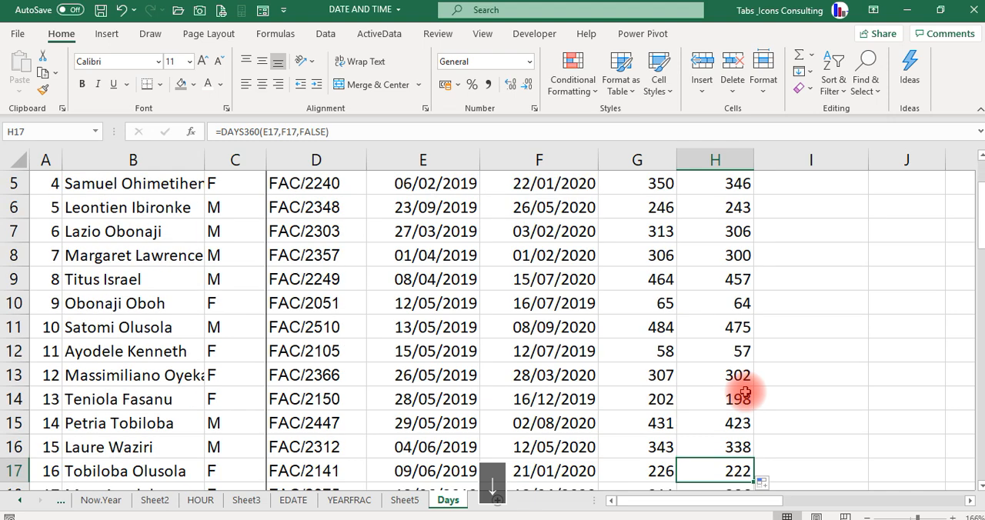
key(Up)
key(Up)
key(Up)
key(Up)
key(Up)
key(Up)
key(Up)
key(Up)
key(Up)
key(Up)
key(Up)
key(Up)
key(Up)
key(Up)
key(Up)
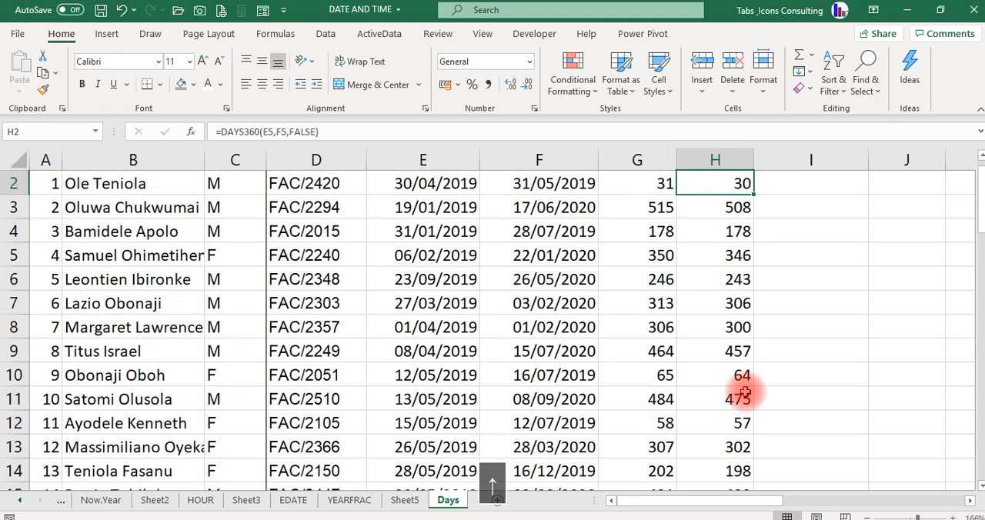
- Start an IF formula in the Remarks cell I2 with a nested DAYS360 function as its logical test
key(Up)
key(Right)
key(Down)
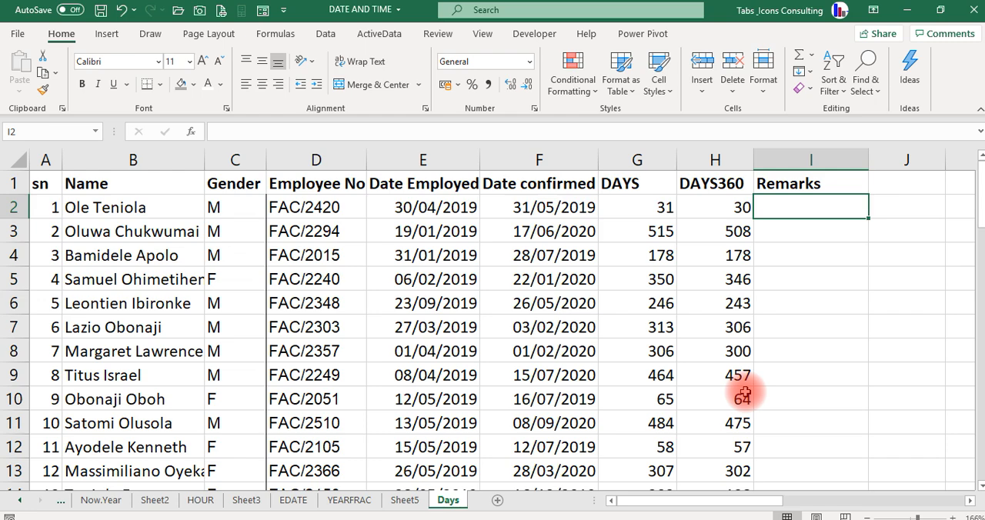
text(=if)
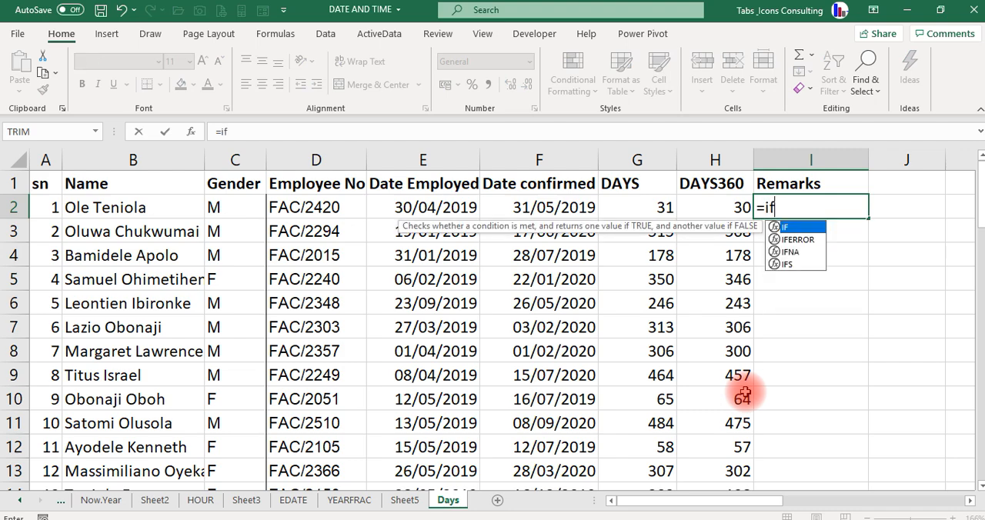
key(Tab)
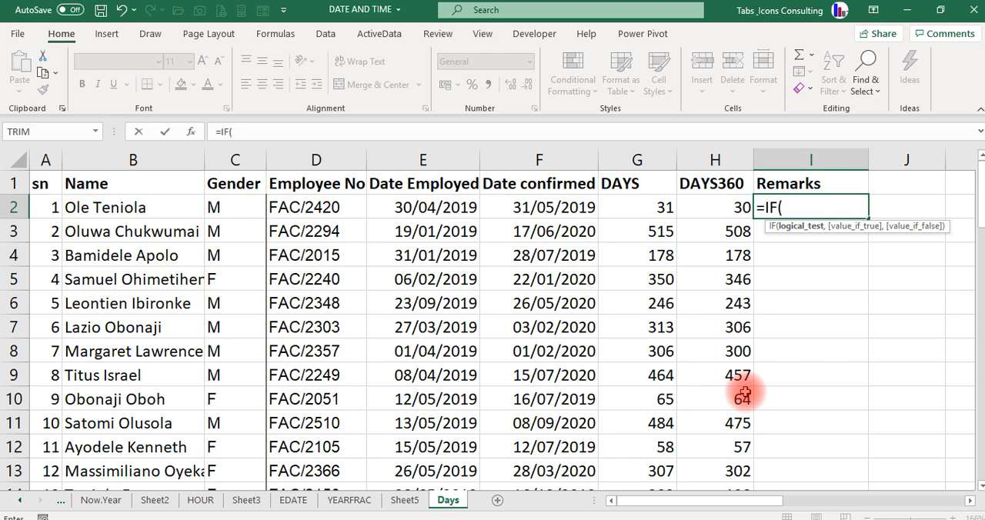
text(dyas3)
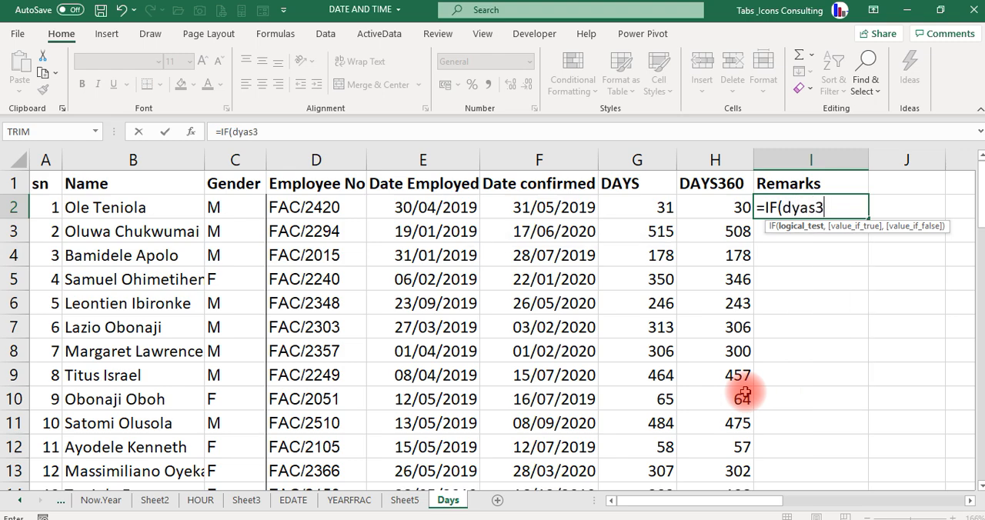
text(60)
key(BackSpace)
key(BackSpace)
key(BackSpace)
key(BackSpace)
key(BackSpace)
key(BackSpace)
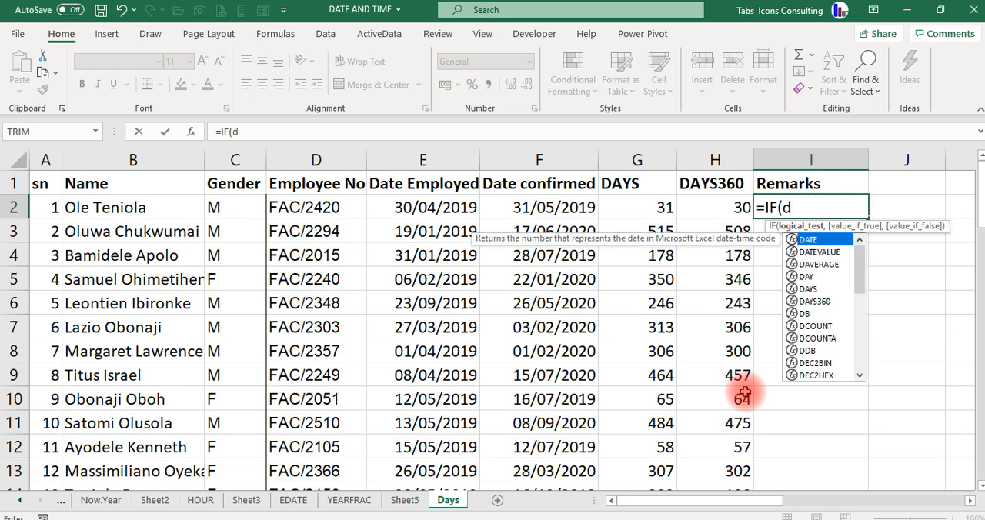
text(ays)
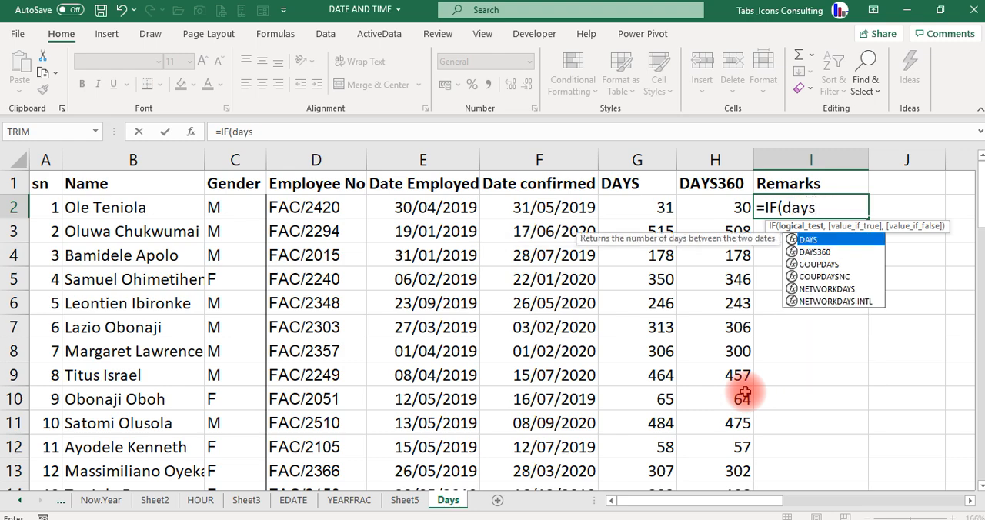
text(360)
key(Tab)
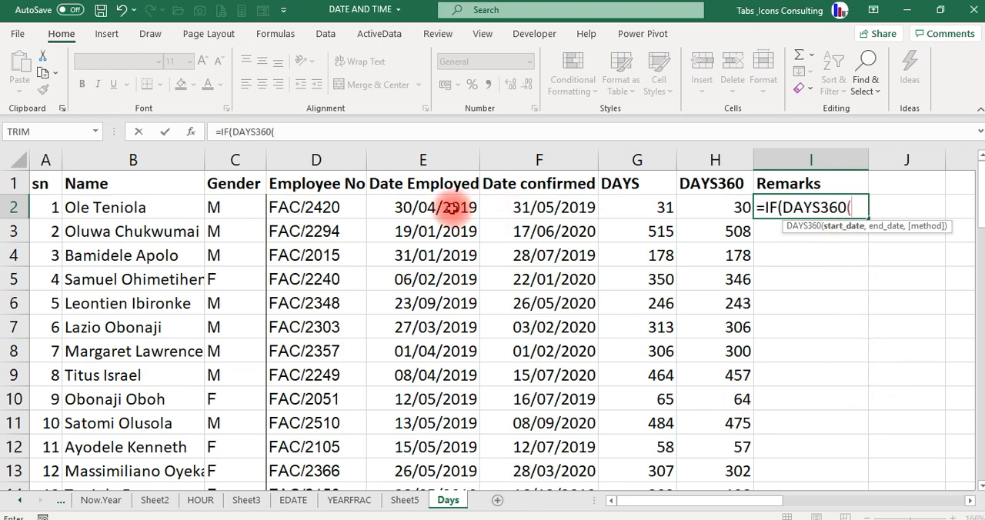
- Complete the logical test as DAYS360(E2,F2)<=90, using the employment and confirmation dates
click(452, 209)
text(,)
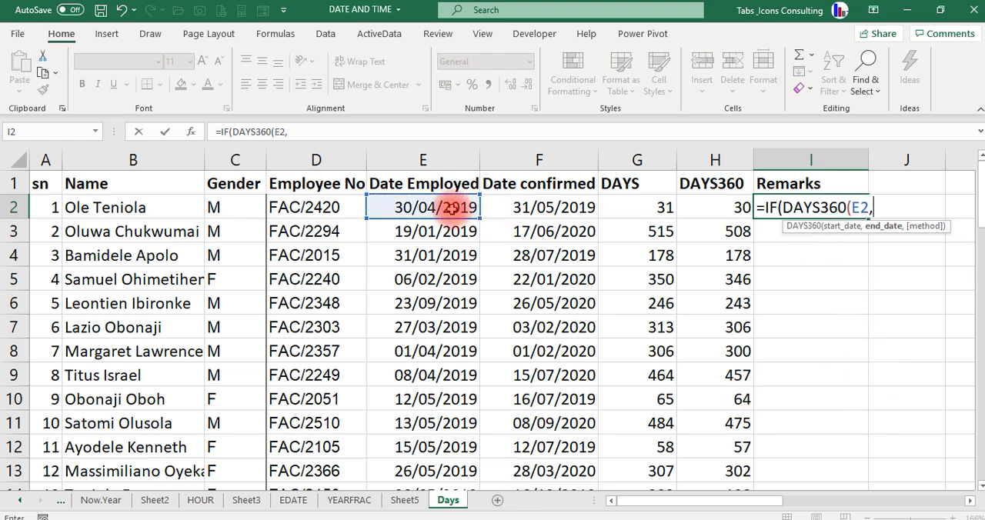
click(539, 207)
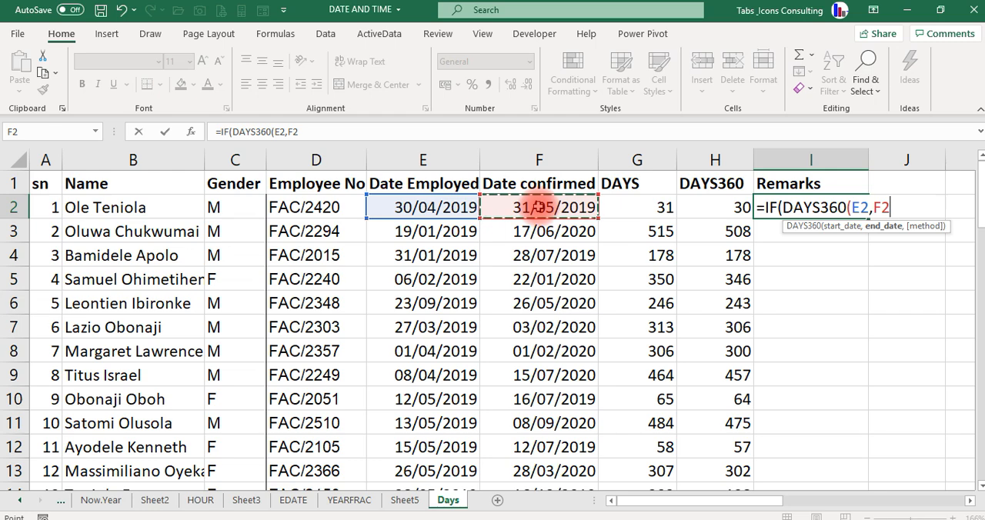
text())
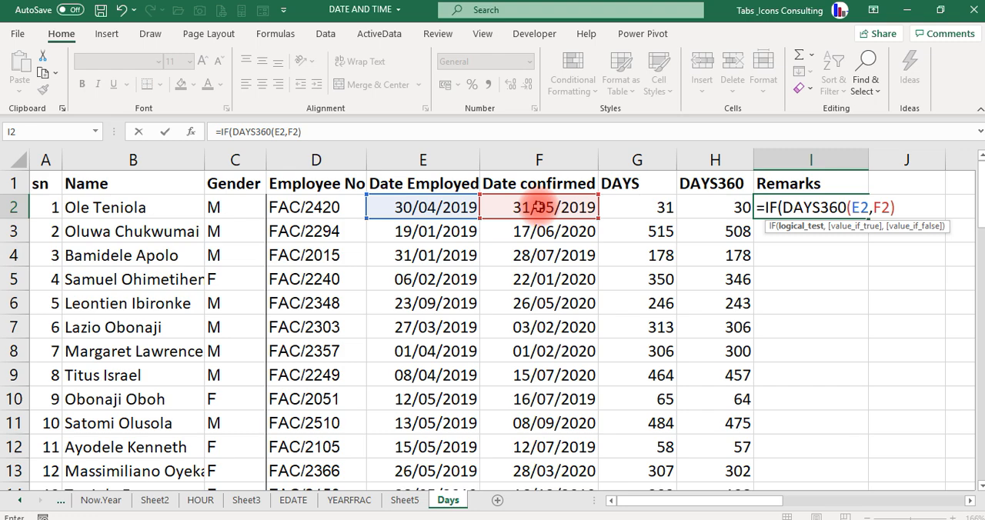
text(<=90,)
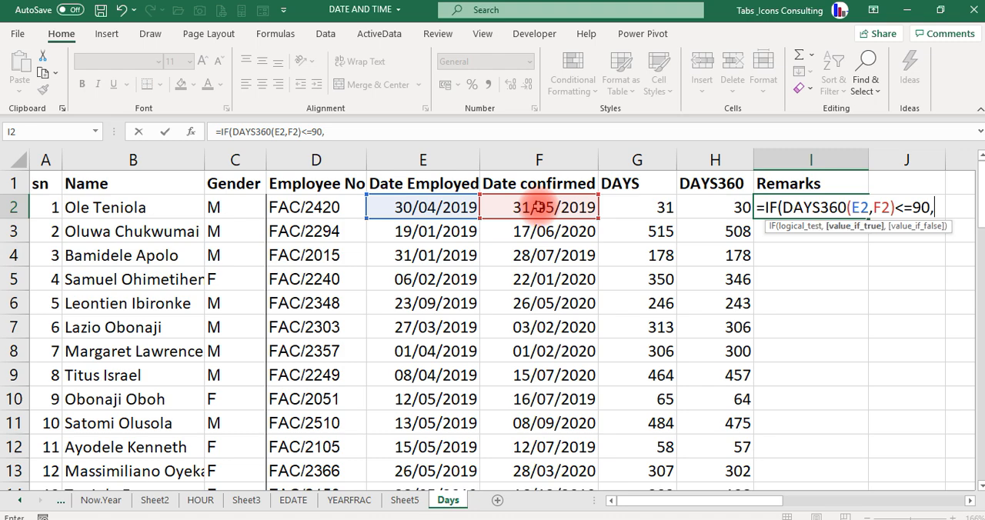
text("Promoted)
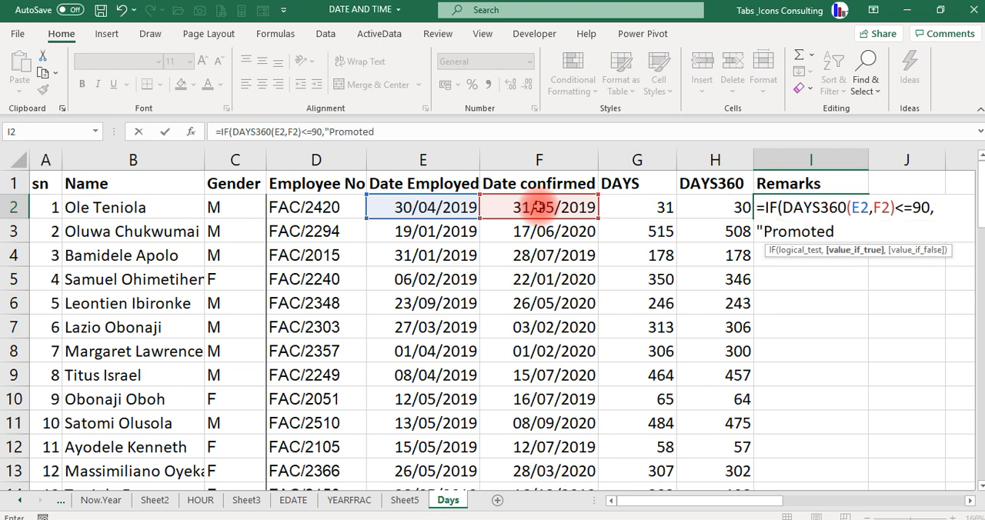
text(",)
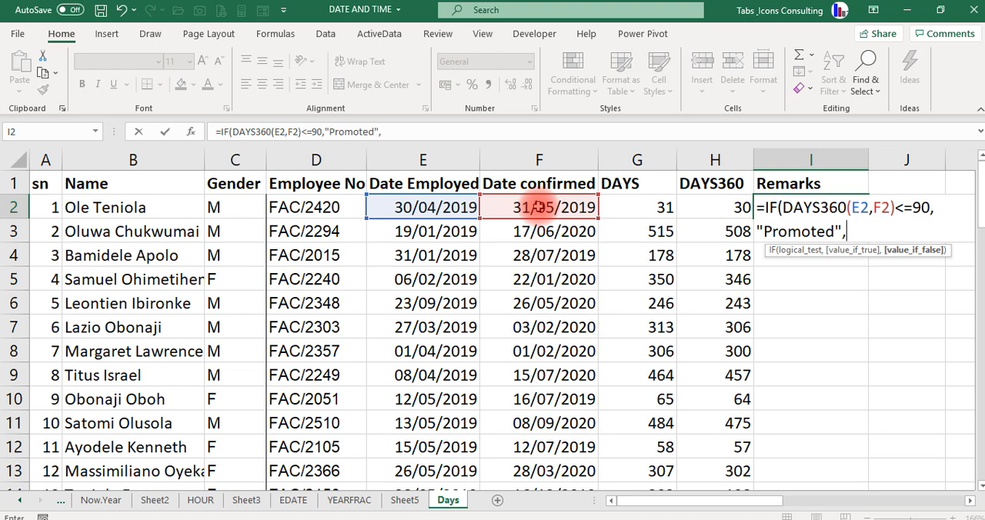
text(if)
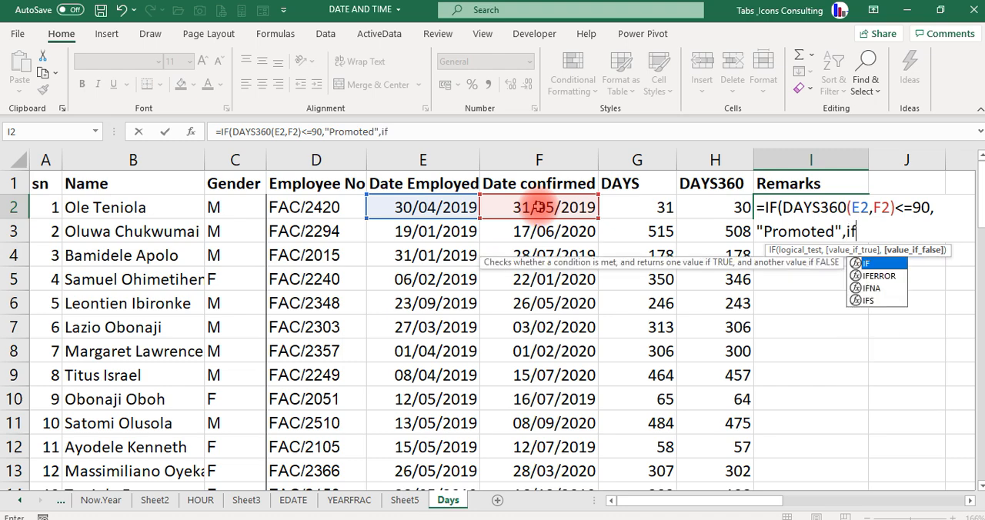
- Nest a second IF as the value if false, with DAYS360(E2,F2)>360 as its logical test
key(Tab)
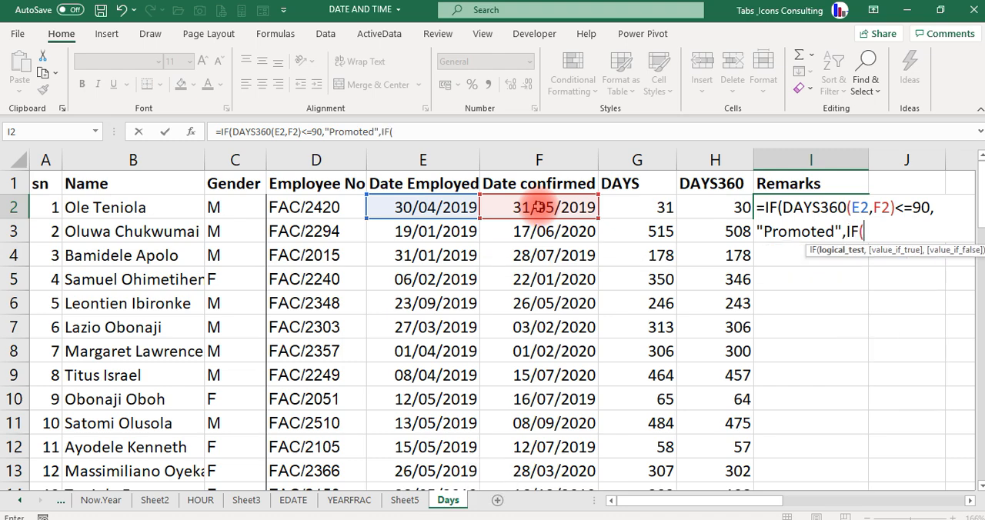
text(days)
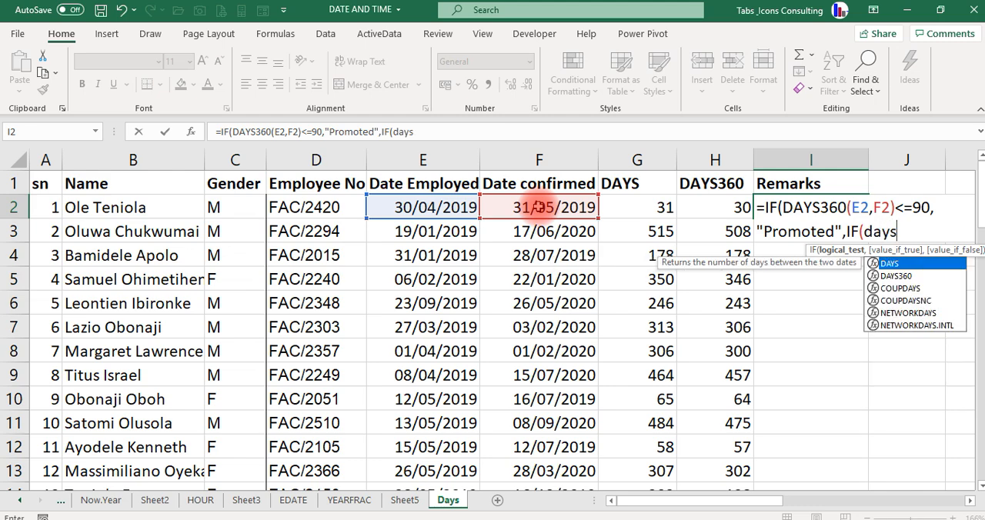
text(360)
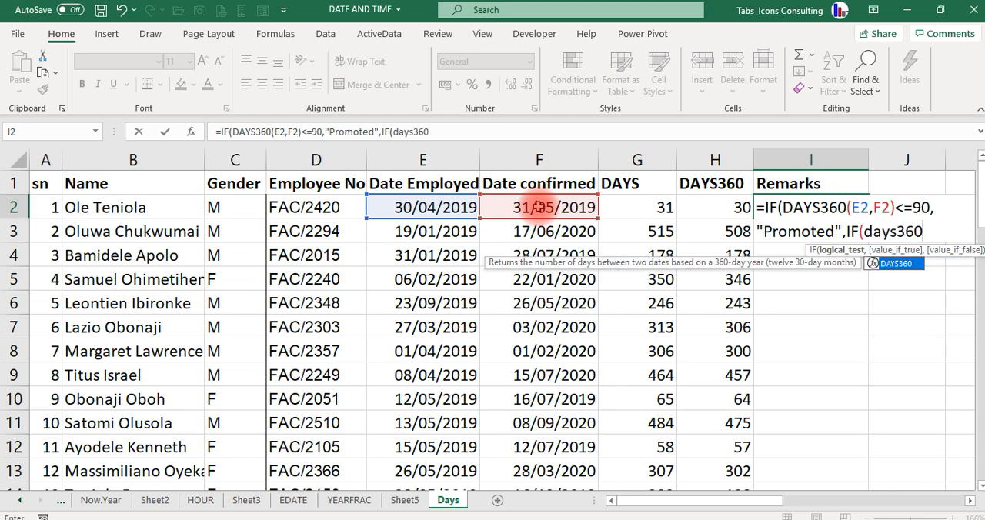
key(Tab)
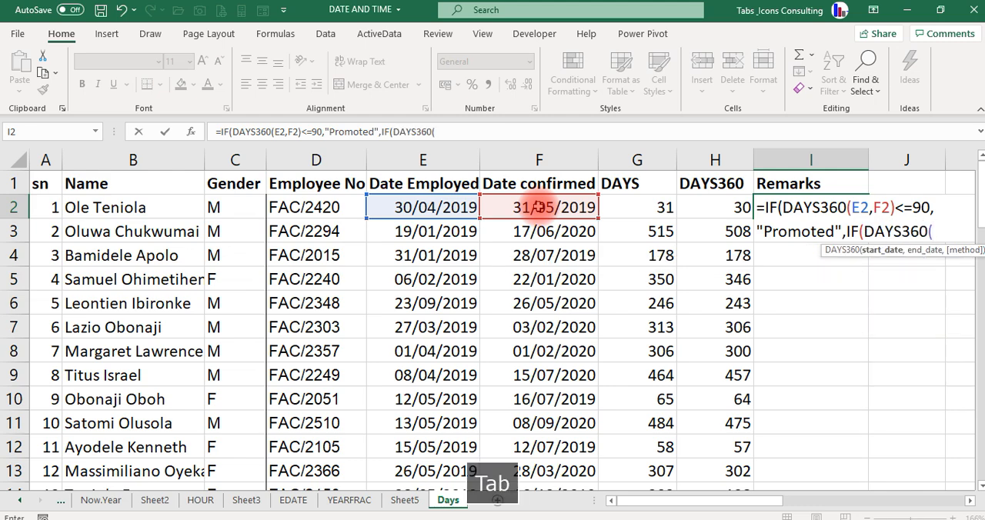
click(420, 207)
text(,)
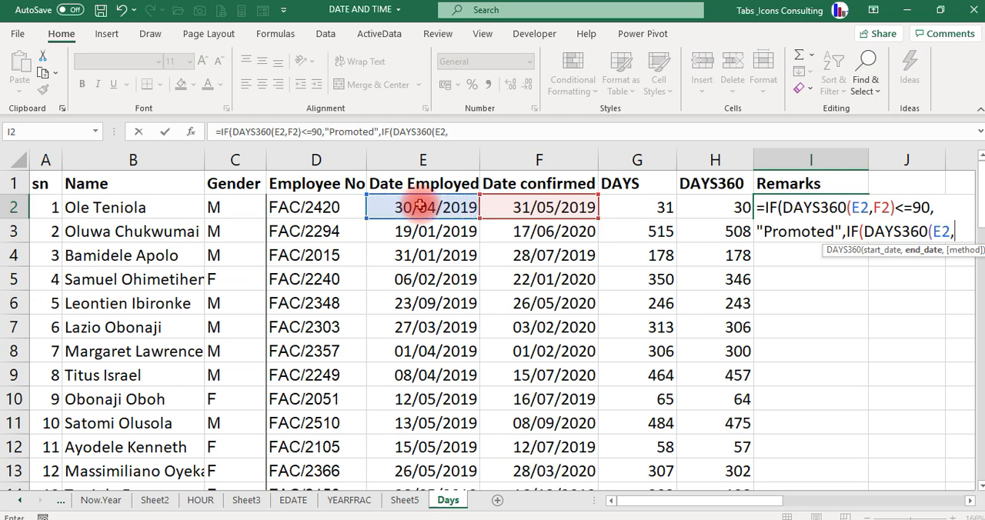
click(529, 203)
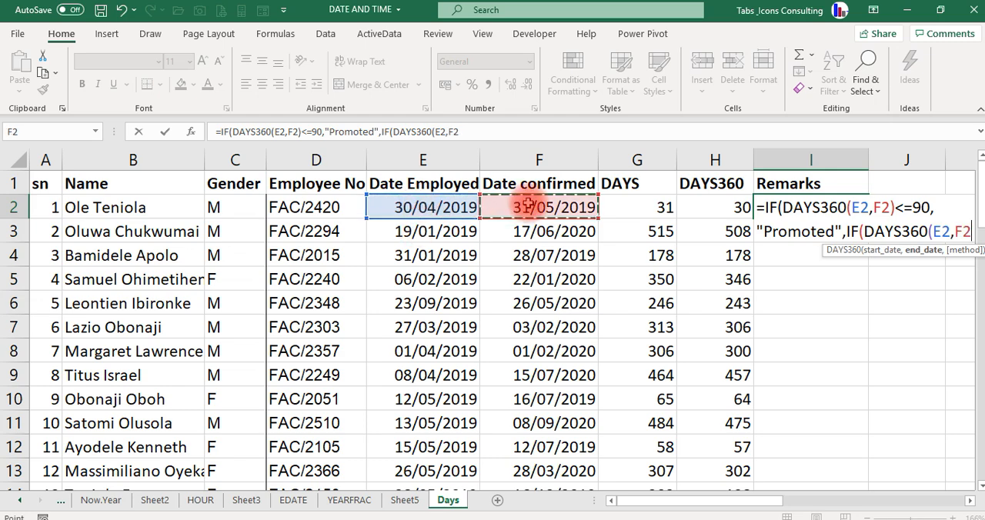
text())
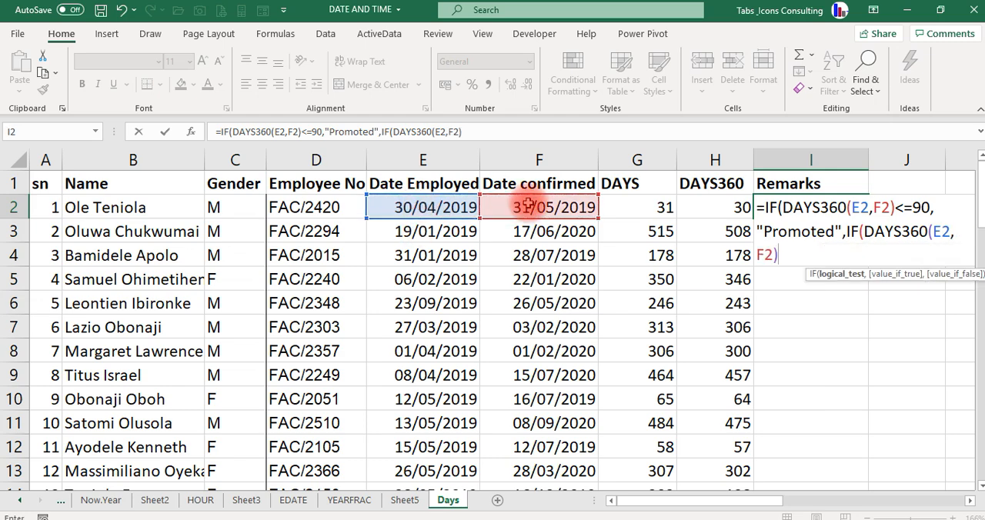
text(>360)
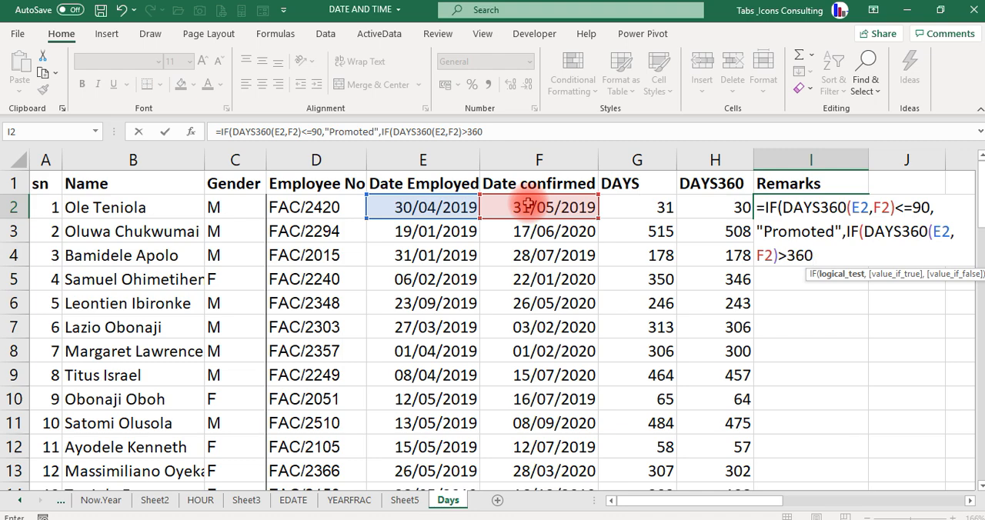
text(,)
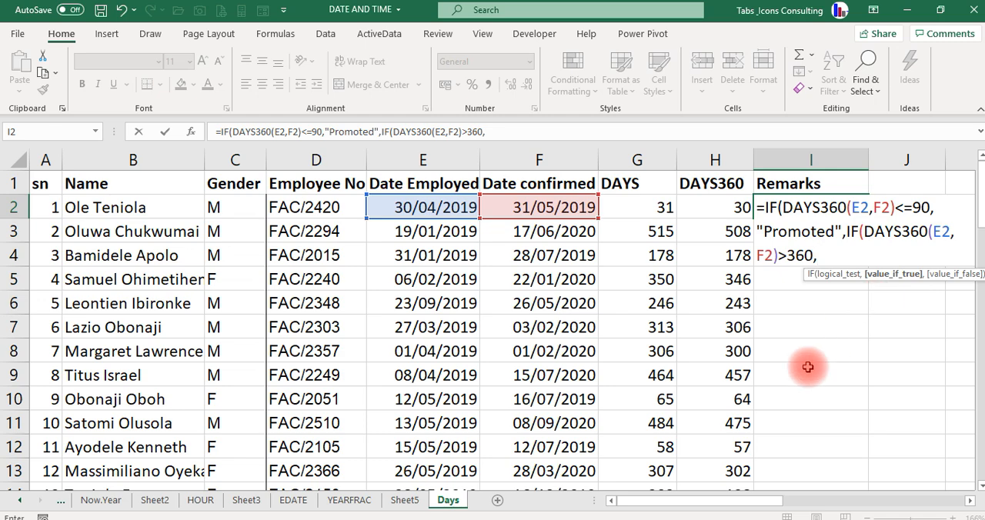
text("Watch list)
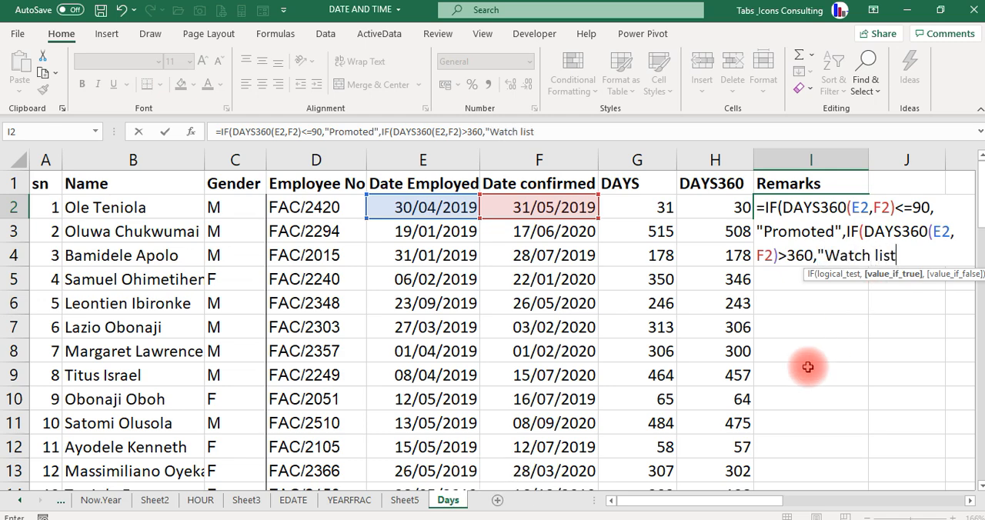
text(",)
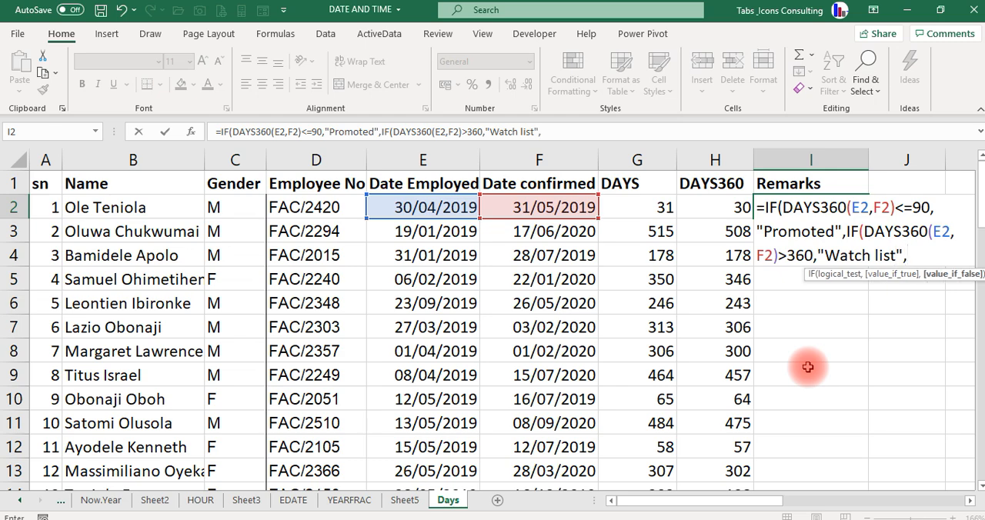
text(" "))
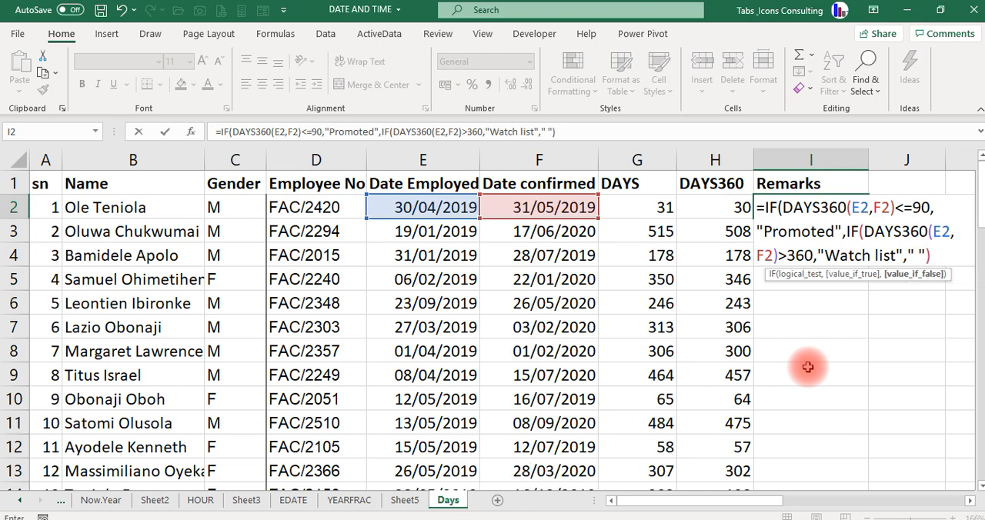
- Complete the nested IF with "Watch list" if true and " " if false, and enter the formula in I2
key(Return)
key(Return)
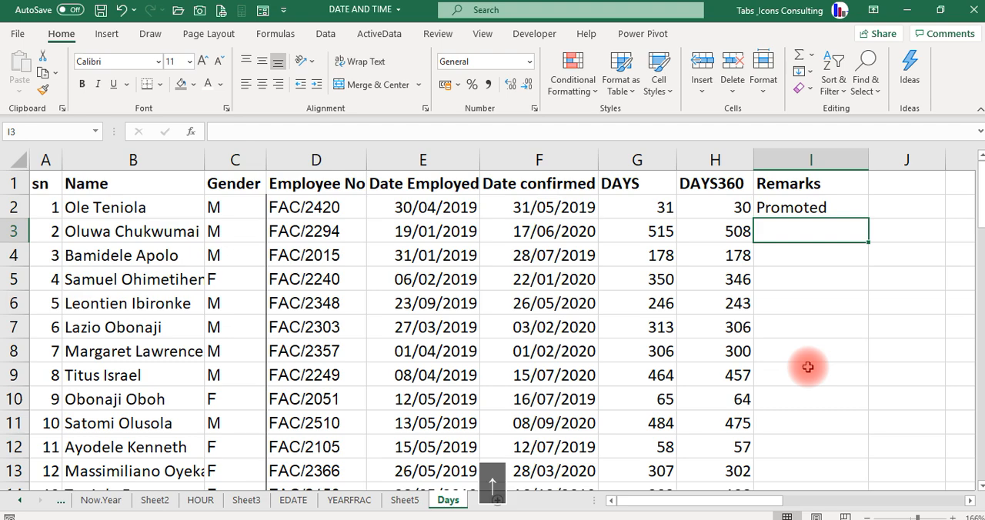
- Fill the Remarks formula from I2 down the column for all employees
key(Up)
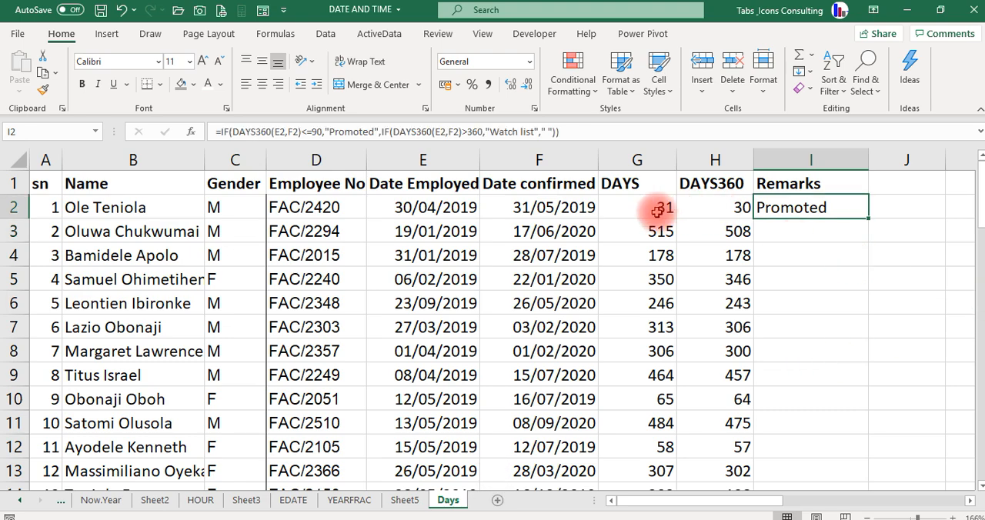
double_click(868, 219)
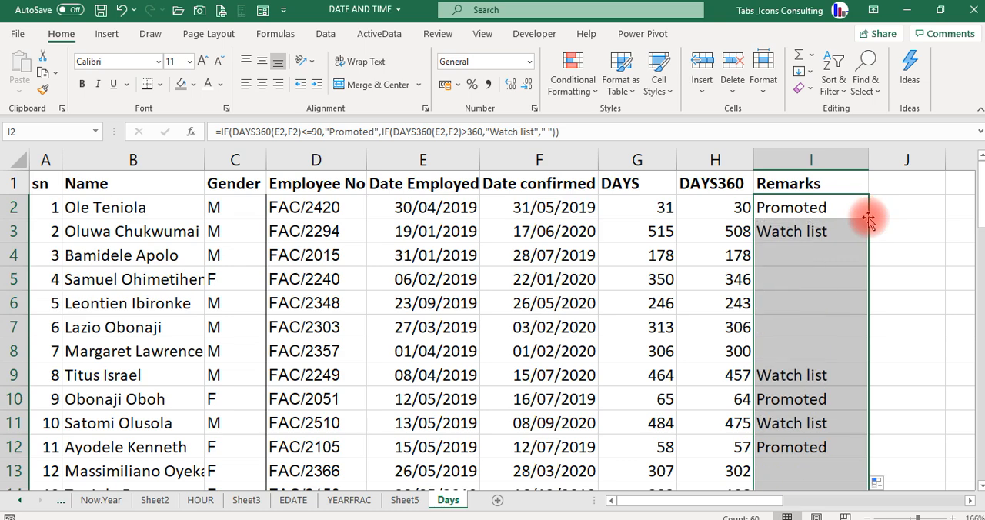
click(798, 295)
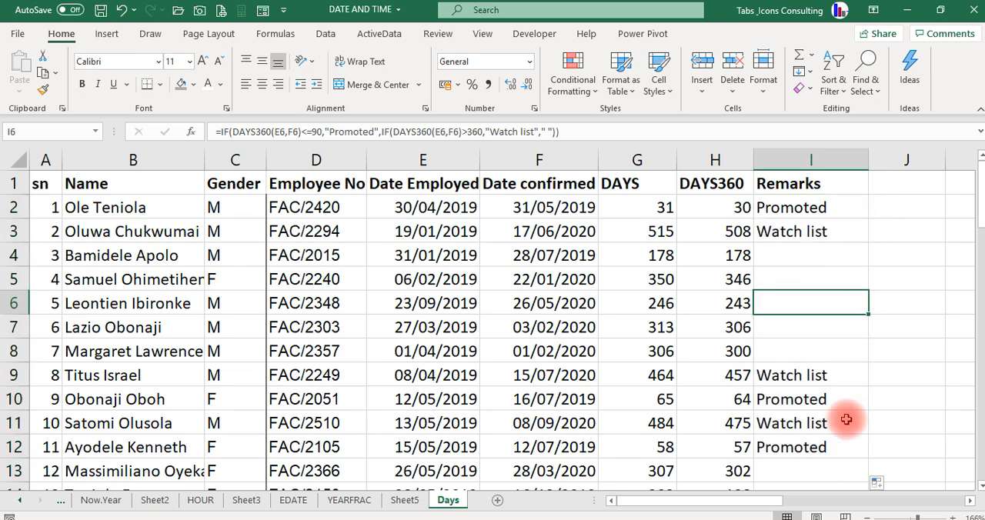
- Check the remark in row 3 against that row's DAYS and DAYS360 values
key(Up)
key(Up)
key(Up)
key(Up)
key(Down)
key(Left)
key(Left)
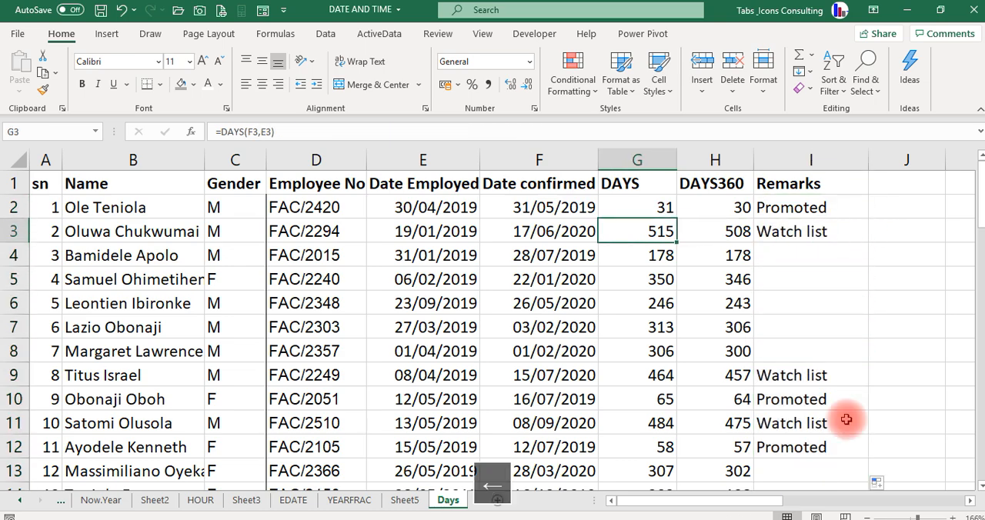
key(Right)
key(Right)
key(Down)
key(Up)
key(Left)
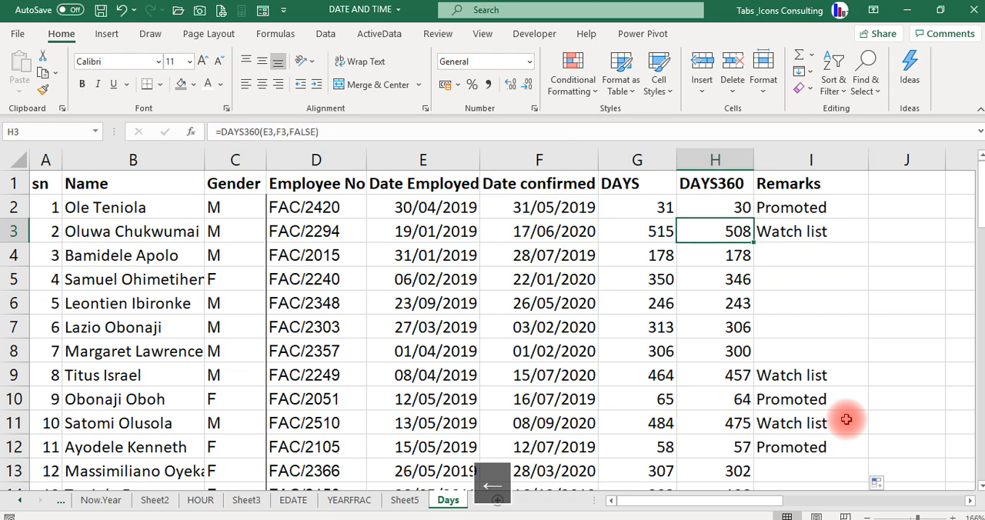
- Review the Remarks down column I against the day counts of the employees further down the list
key(Right)
key(Down)
key(Down)
key(Down)
key(Down)
key(Down)
key(Down)
key(Down)
key(Down)
key(Down)
key(Down)
key(Down)
key(Down)
key(Down)
key(Down)
key(Down)
key(Down)
key(Down)
key(Down)
key(Down)
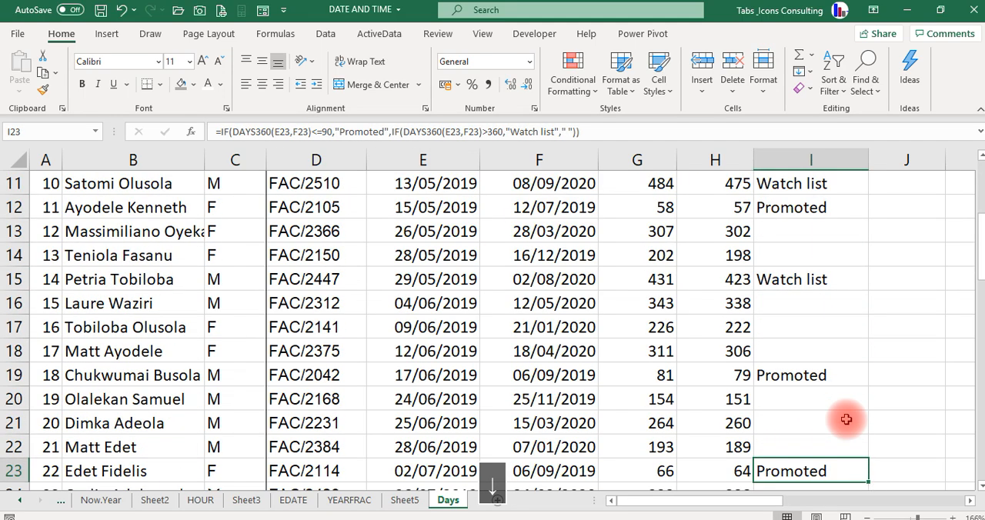
key(Down)
key(Down)
key(Down)
key(Down)
key(Down)
key(Down)
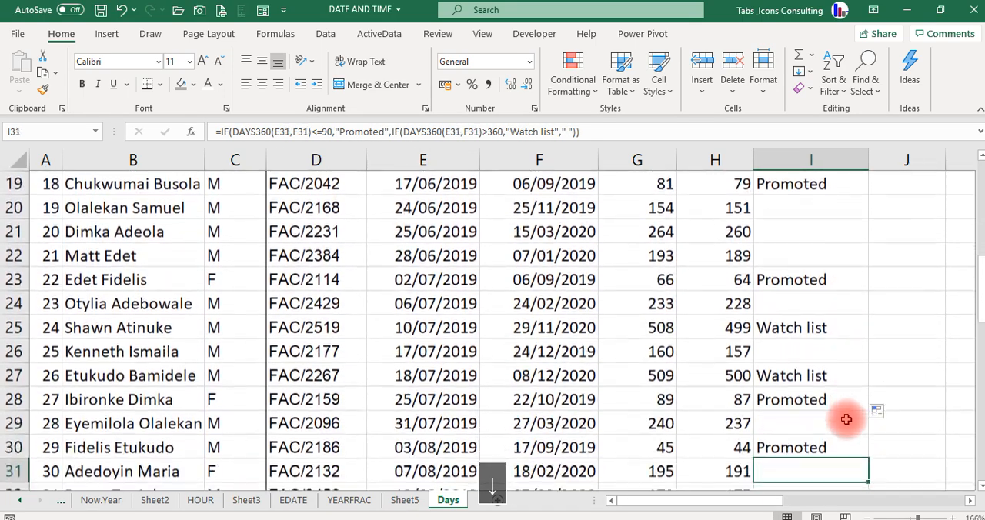
key(Up)
key(Up)
key(Up)
key(Up)
key(Up)
key(Up)
key(Up)
key(Up)
key(Up)
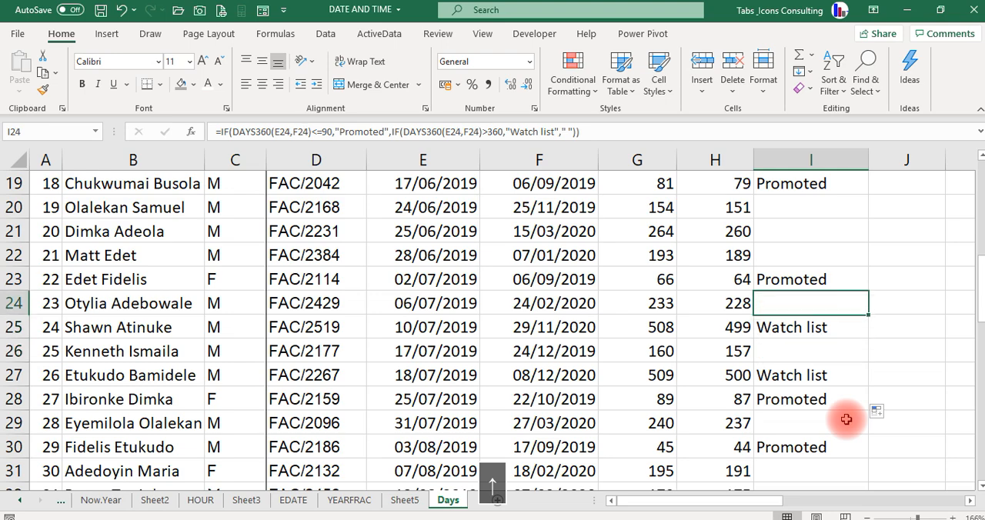
key(Down)
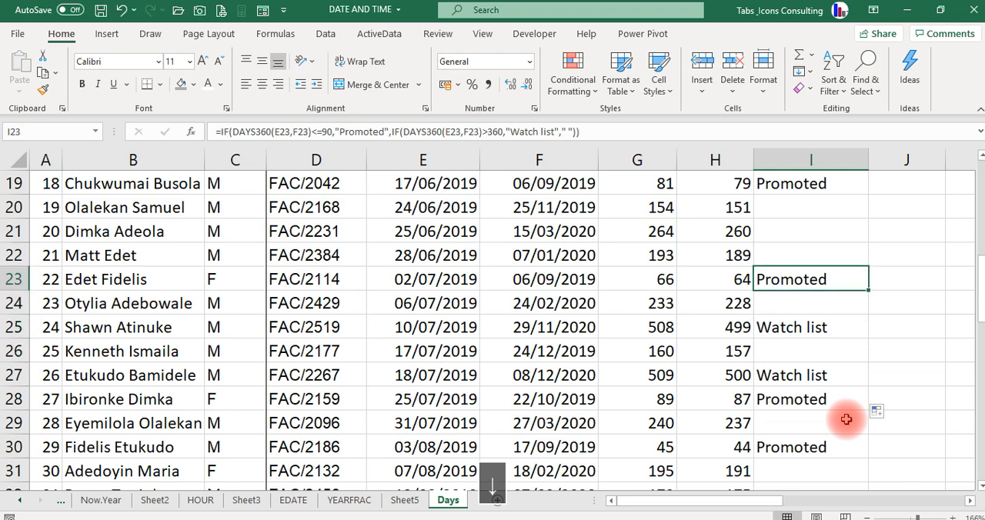
key(Left)
key(Right)
key(Up)
key(ctrl+Up)
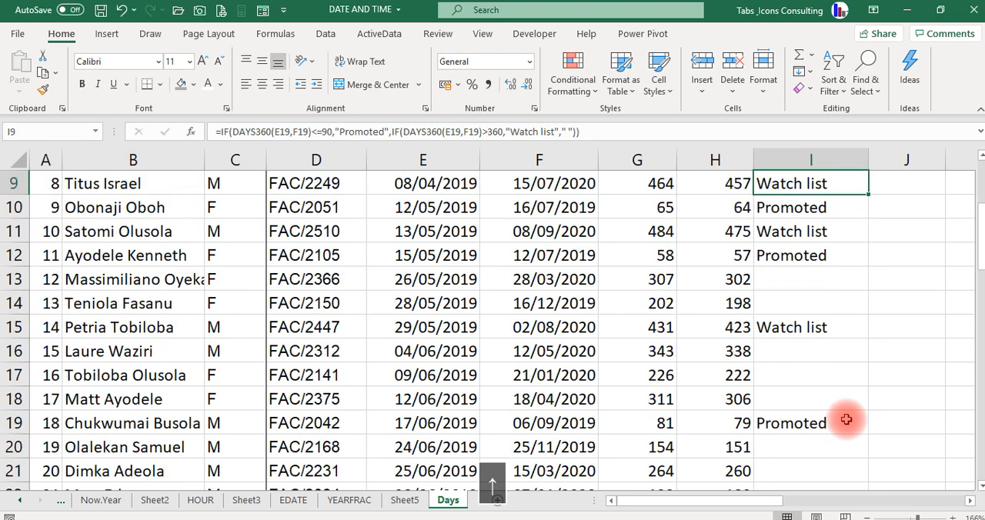